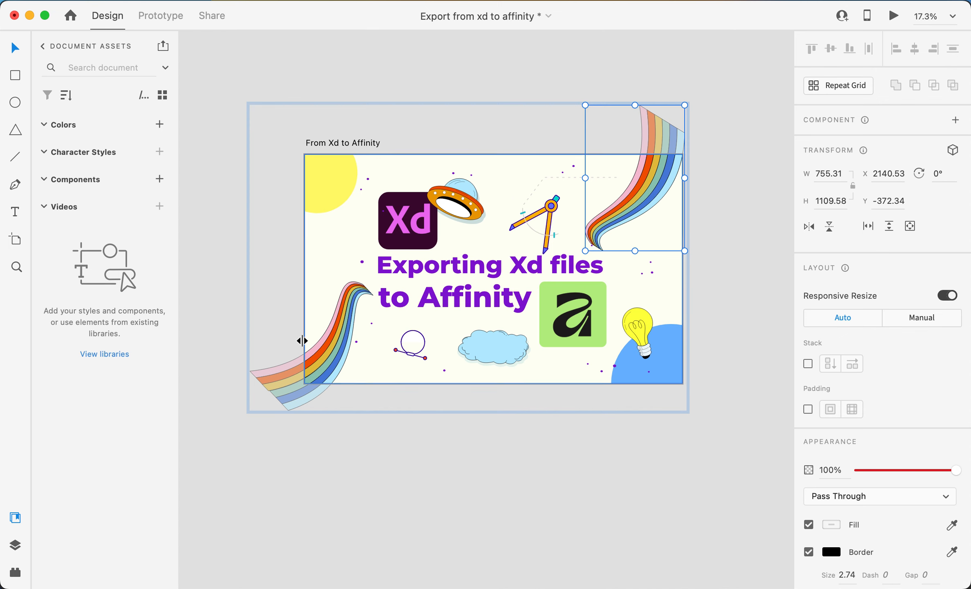
Reshape the light blue band of the lower rainbow by moving its upper curve handle down and inward, widening the band.
left_click(348, 323)
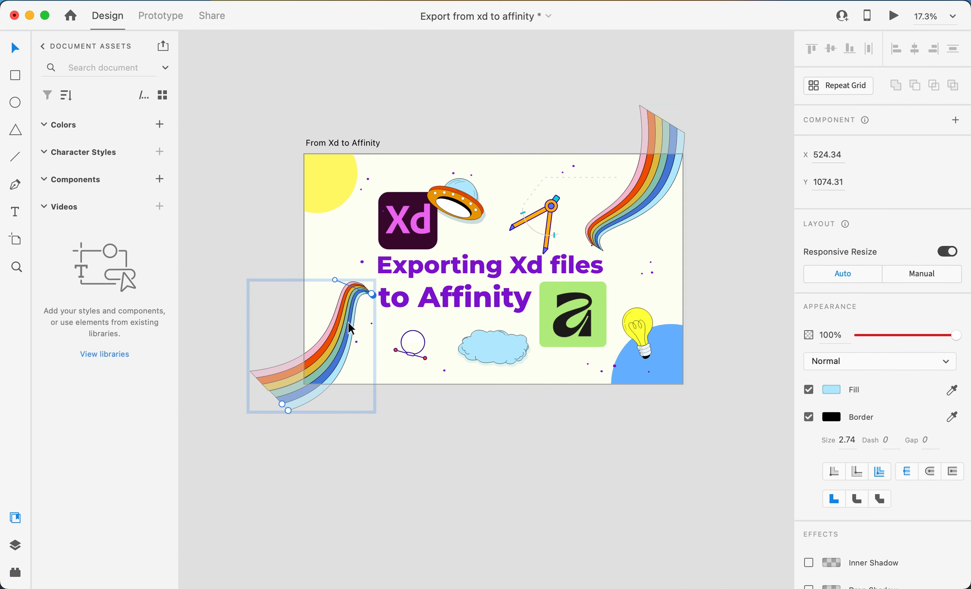
scroll(348, 321, "up", 5)
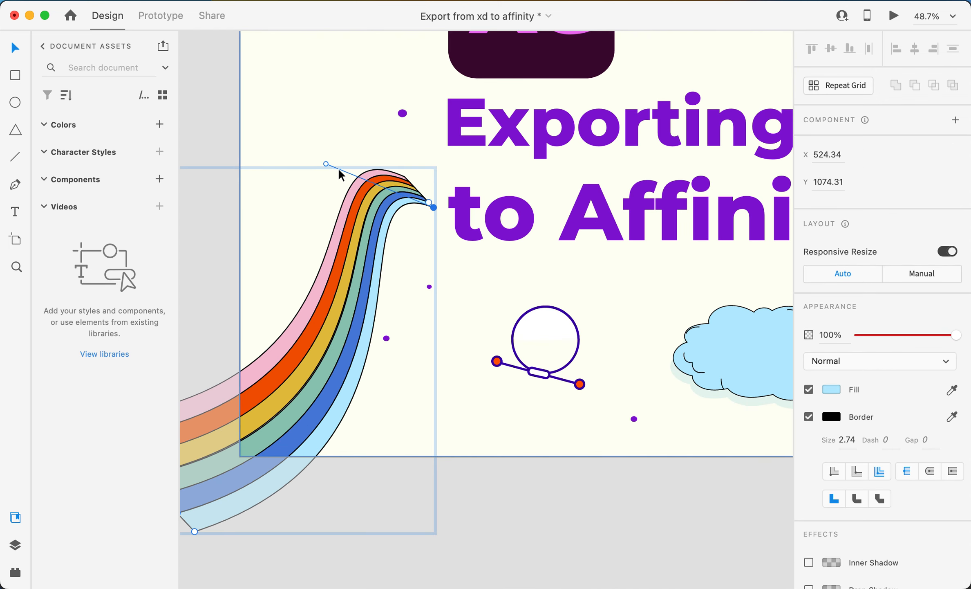
left_click_drag(325, 163, 382, 296)
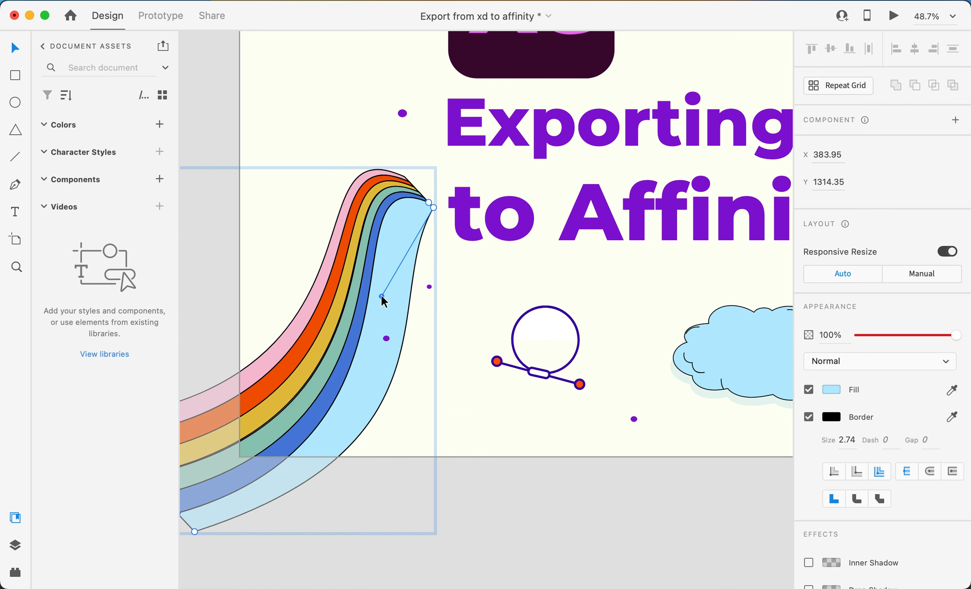
left_click(455, 307)
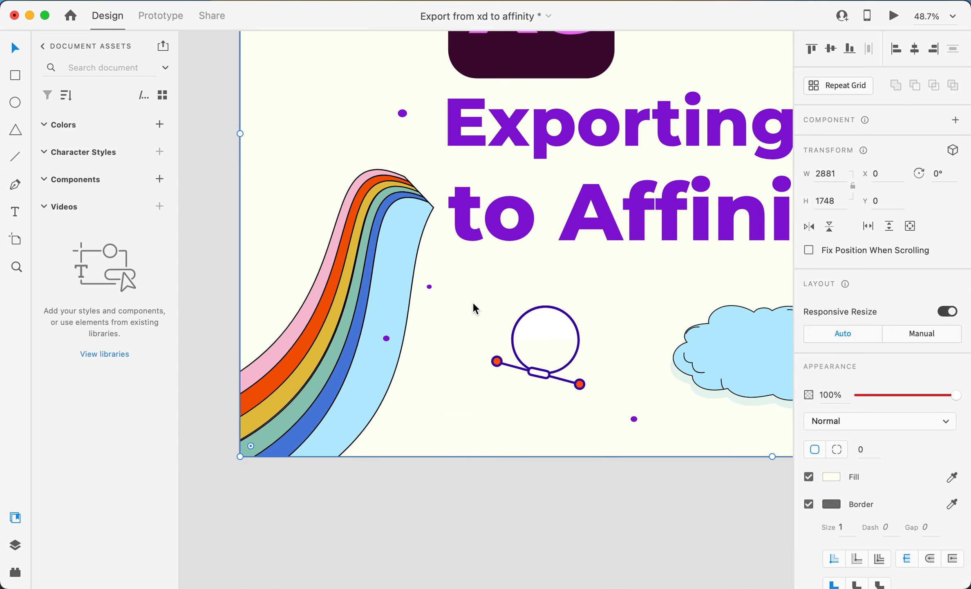
Examine the small rounded rectangle inside the circle-and-line illustration as a separate object, and deselect it.
left_click(535, 372)
double_click(535, 374)
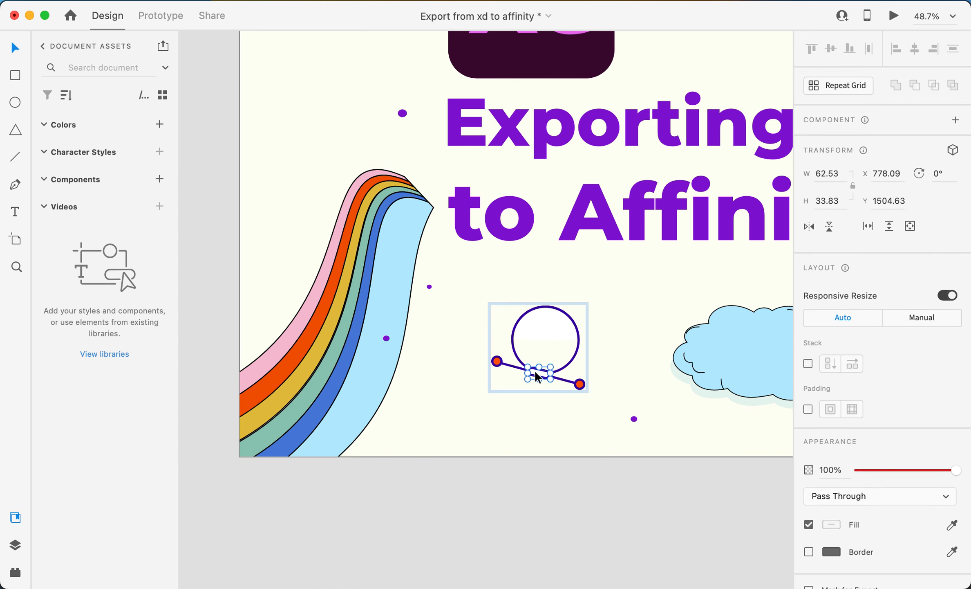
mouse_move(553, 379)
left_mouse_down()
mouse_move(563, 386)
mouse_move(549, 378)
left_mouse_up()
left_click(597, 394)
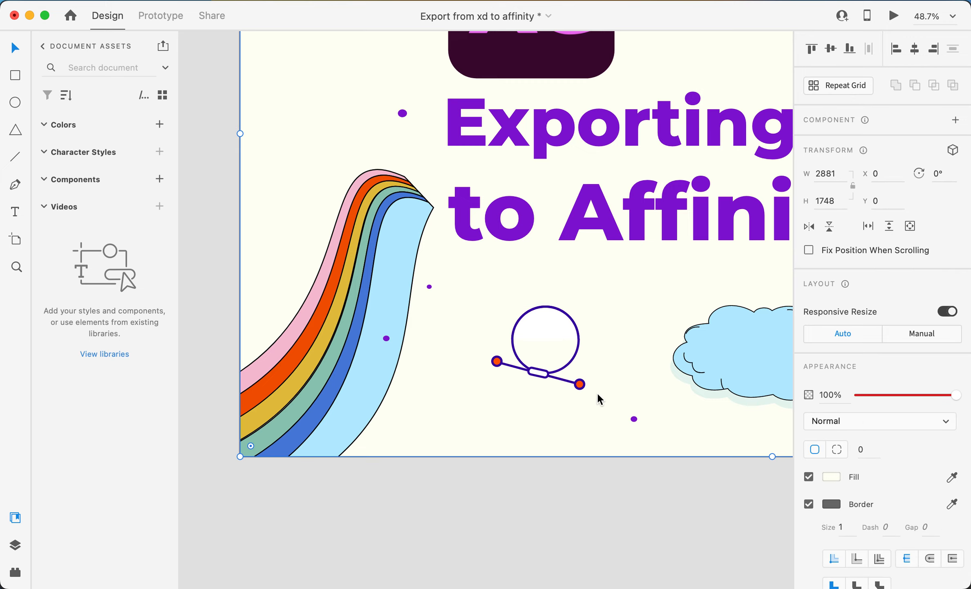
Select the From Xd to Affinity artboard and open its export settings.
scroll(597, 394, "down", 6)
scroll(597, 394, "right", 2)
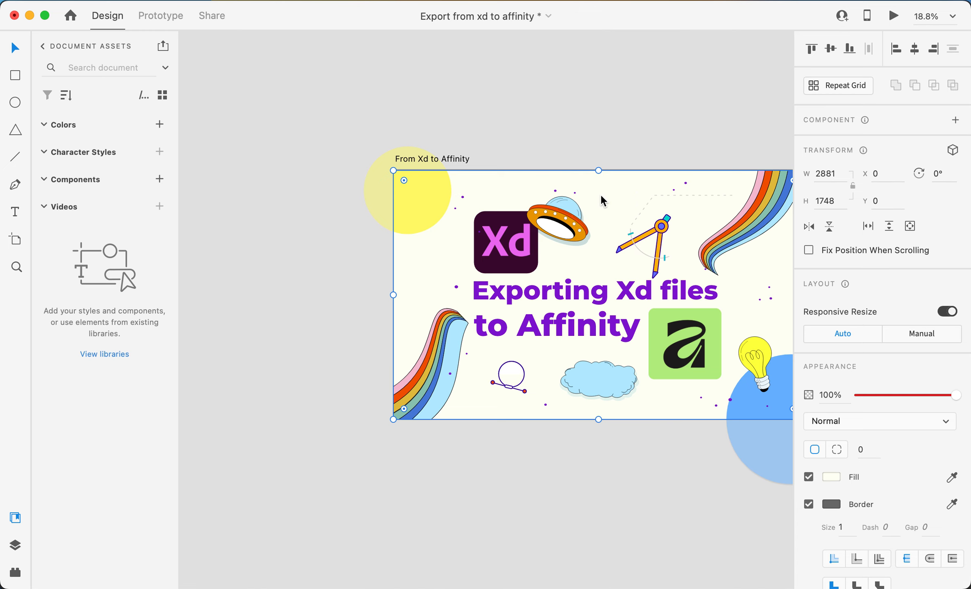
scroll(601, 200, "right", 5)
scroll(601, 201, "up", 1)
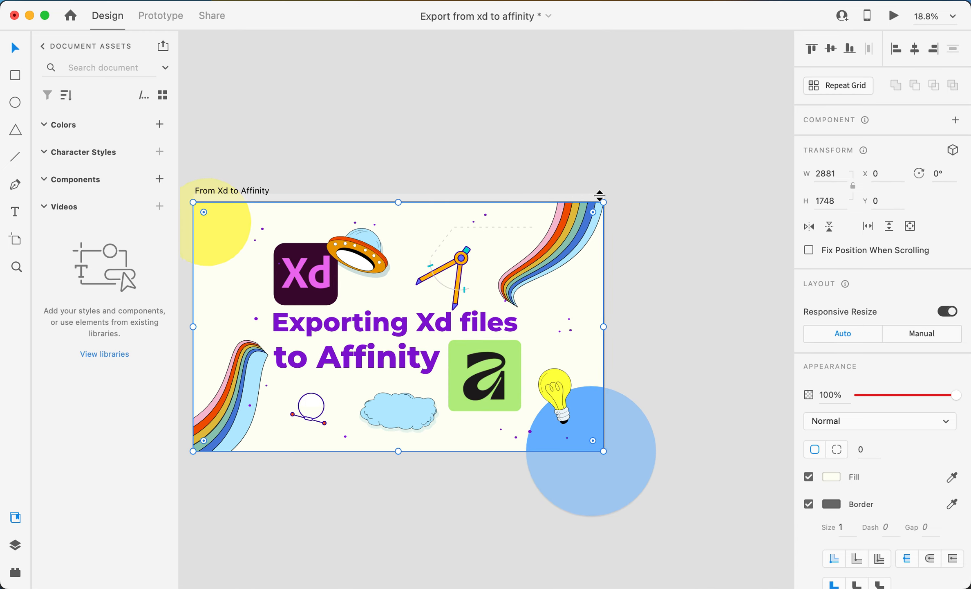
scroll(600, 195, "left", 1)
scroll(600, 195, "up", 1)
scroll(600, 195, "down", 1)
scroll(600, 194, "left", 1)
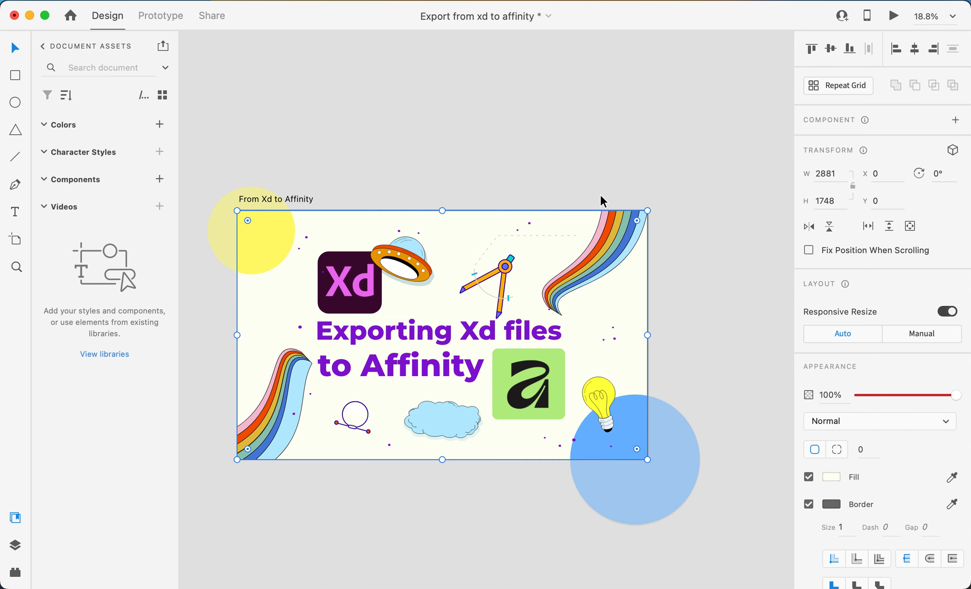
left_click(471, 152)
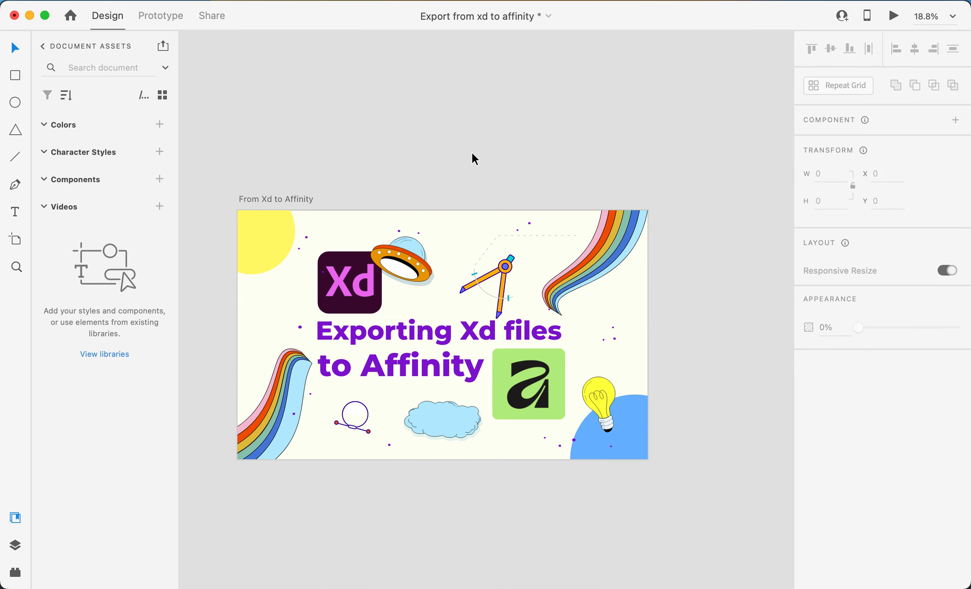
left_click(285, 201)
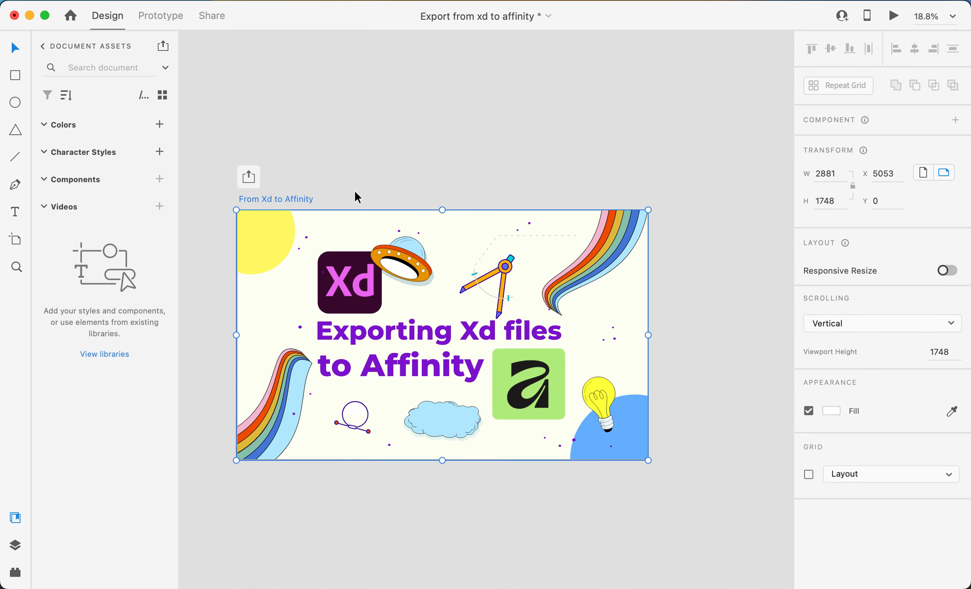
key("super+e")
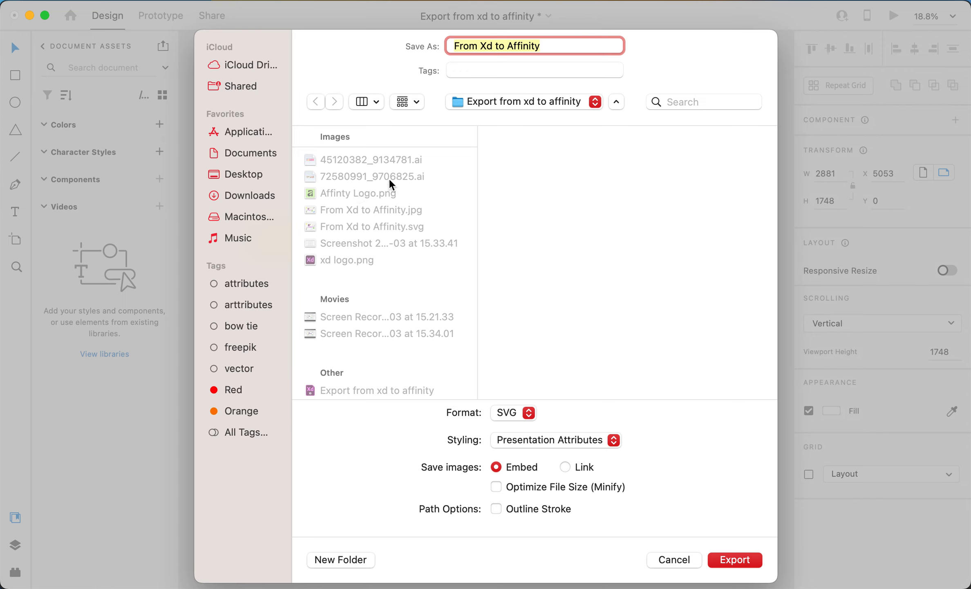
Export the artboard as an SVG with Presentation Attributes styling and embedded images, replacing the existing From Xd to Affinity.svg.
scroll(359, 188, "left", 1)
left_click(560, 441)
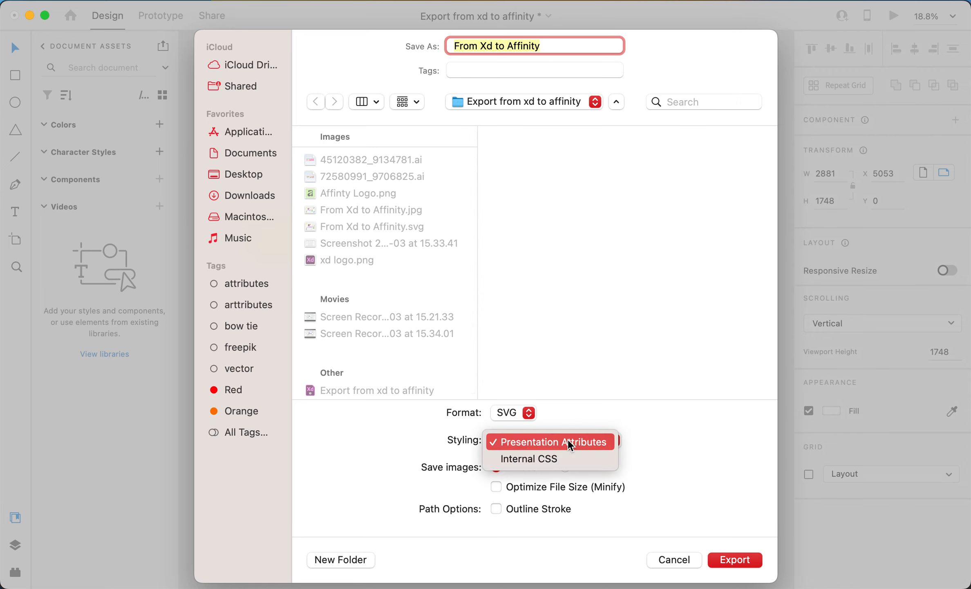
left_click(567, 440)
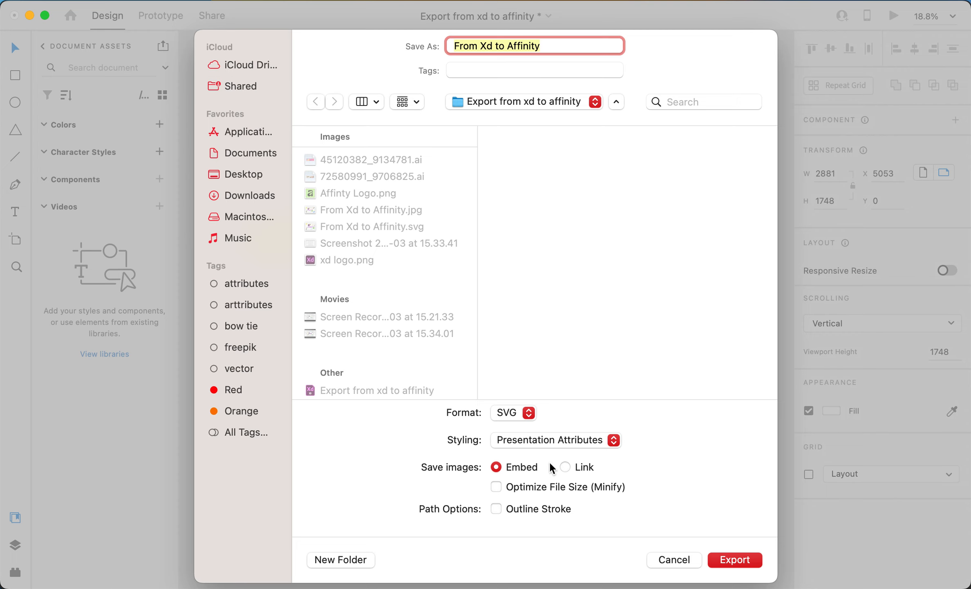
left_click(733, 562)
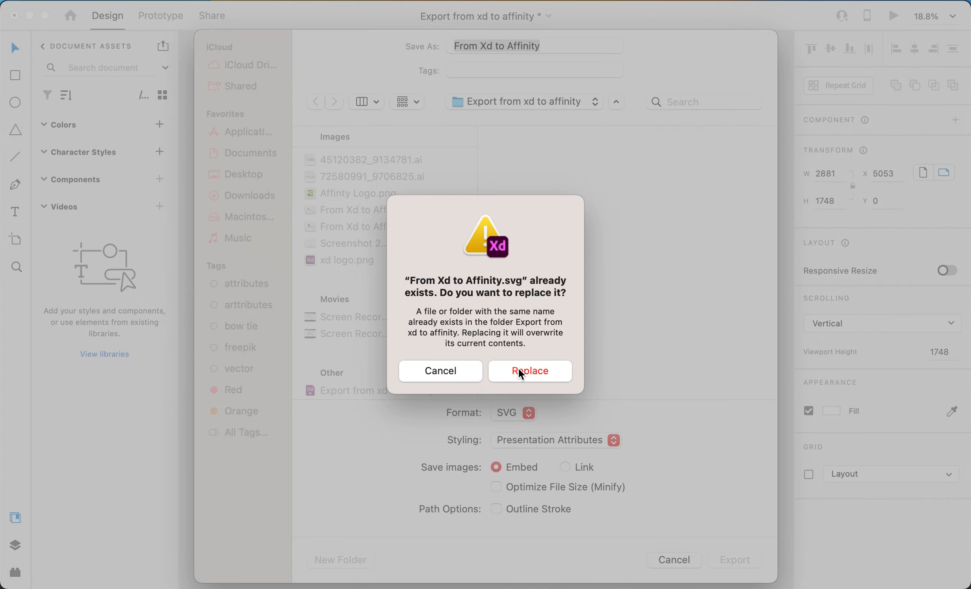
left_click(520, 370)
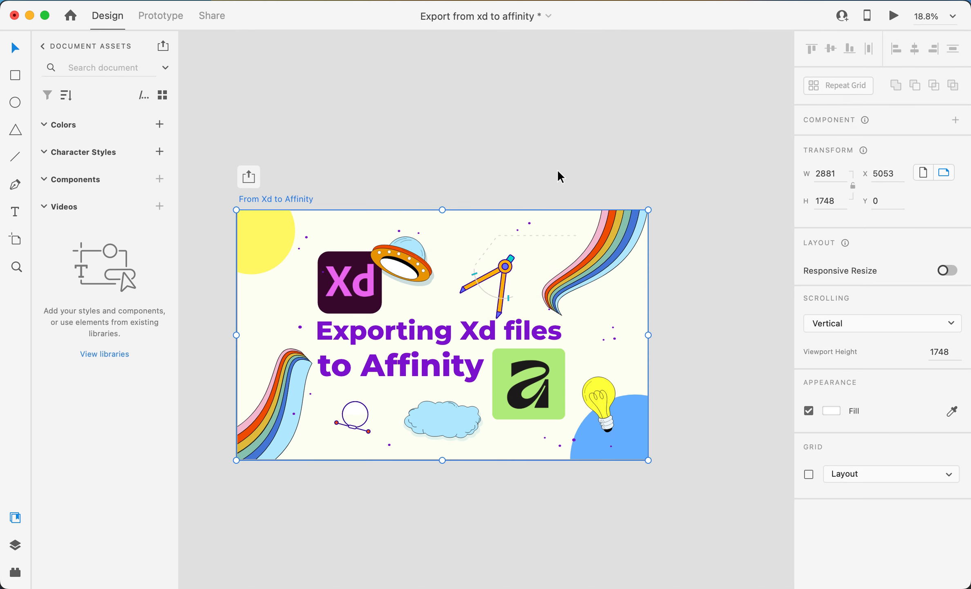
Switch to Finder and open From Xd to Affinity.svg from the Export from xd to affinity folder in Affinity.
key("super+Tab")
key("super+Tab")
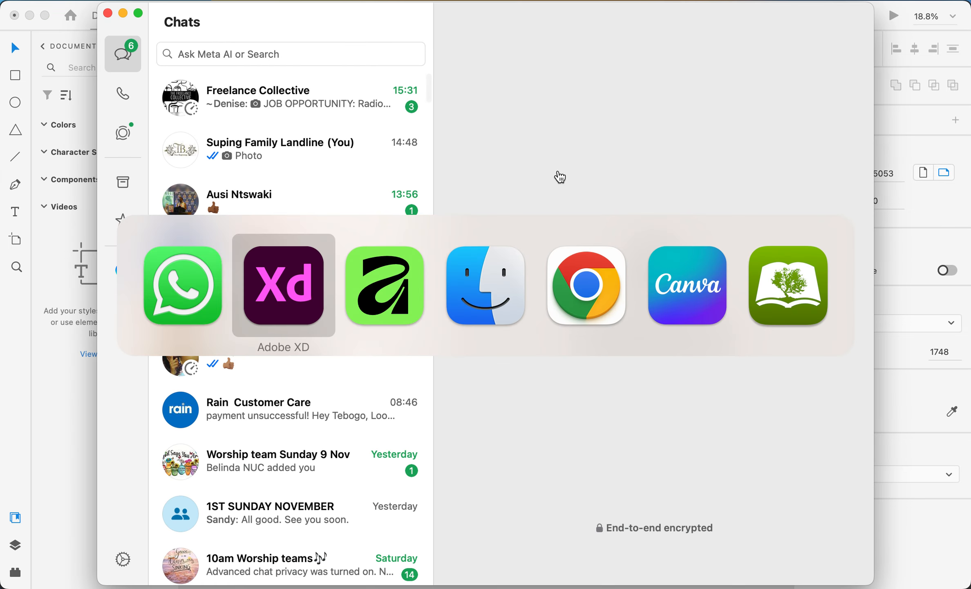
key("super+Tab")
key("super+Tab")
key("super+Tab")
key("super+Tab")
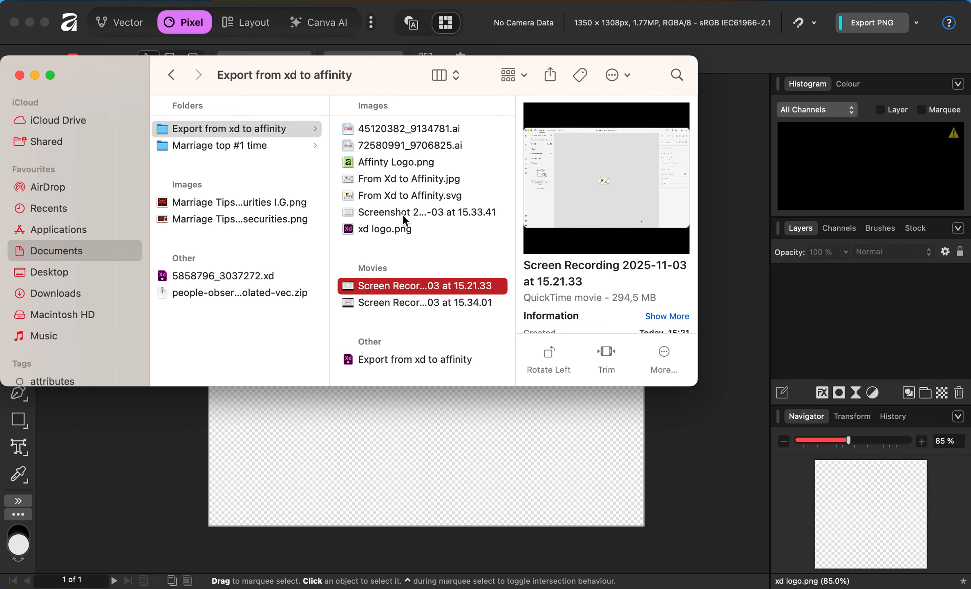
left_click(403, 213)
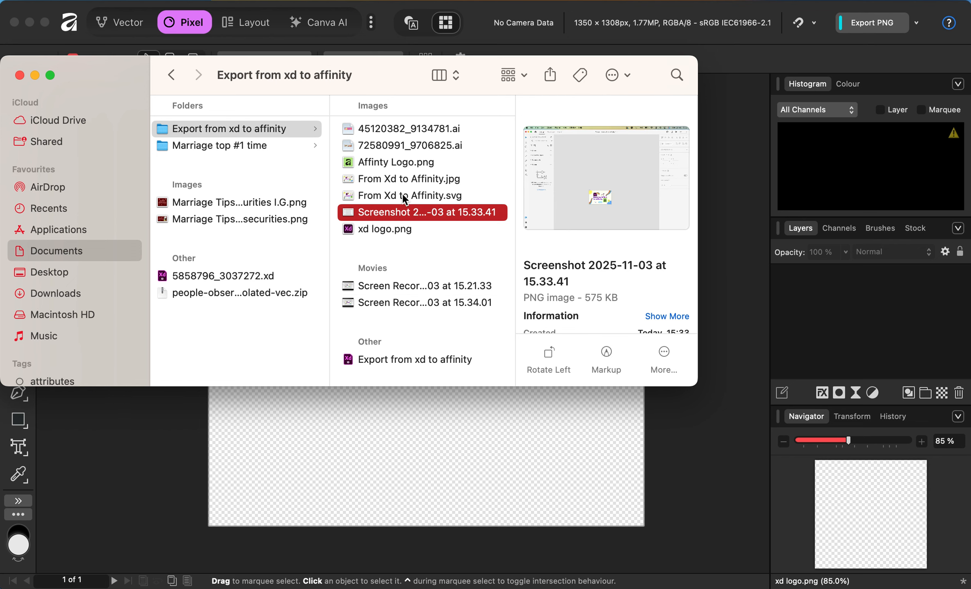
left_click(402, 193)
right_click(402, 192)
mouse_move(457, 222)
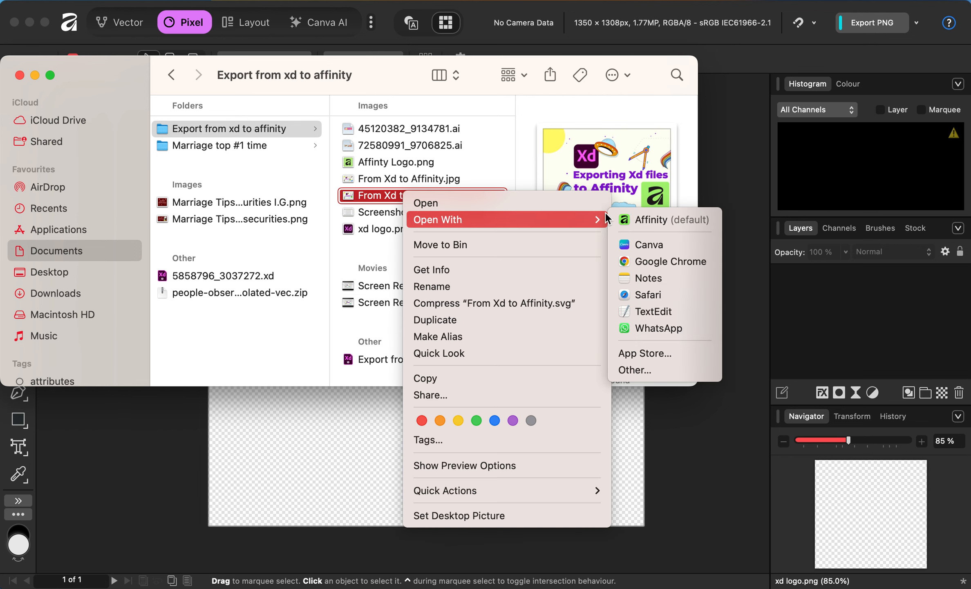
left_click(644, 220)
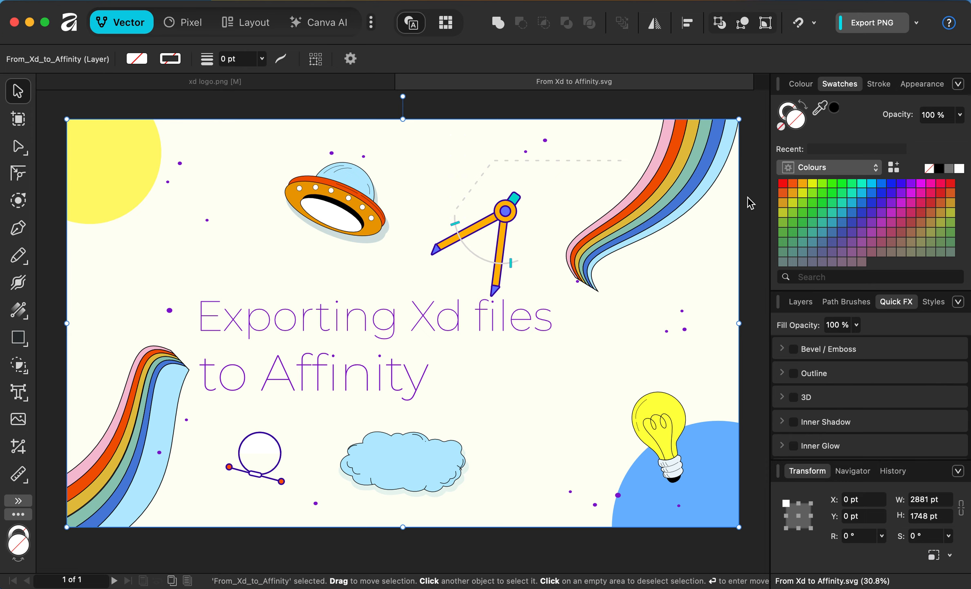
Set the font weight of the whole "Exporting Xd files" text line to ExtraBold.
left_click(381, 333)
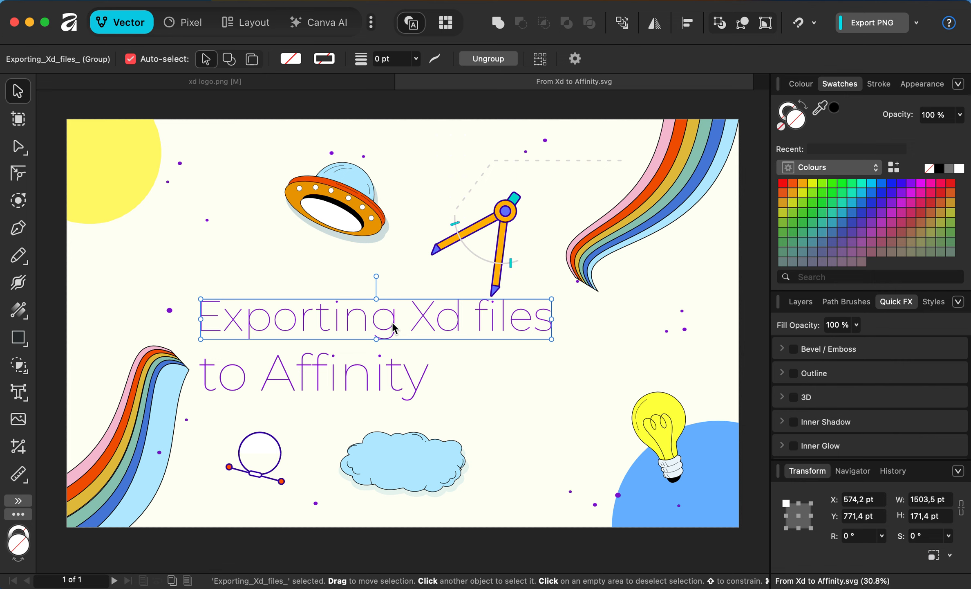
double_click(393, 327)
double_click(382, 325)
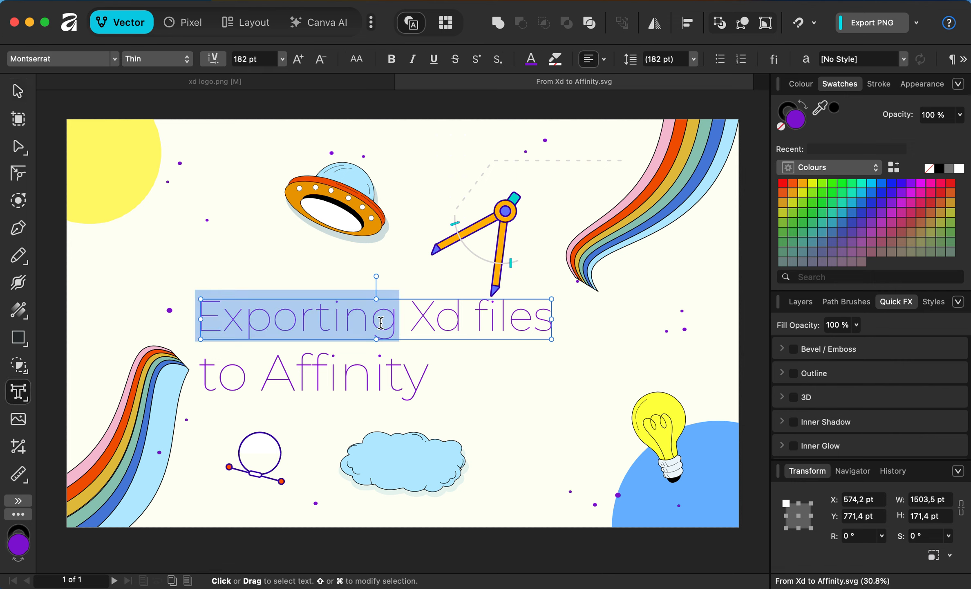
left_click(201, 319)
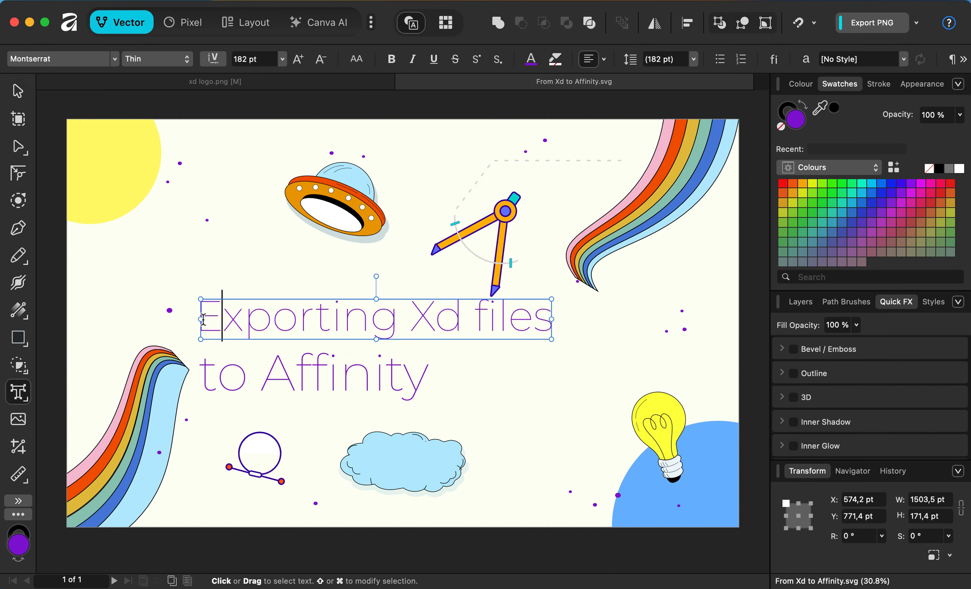
left_click_drag(201, 318, 553, 311)
key("super+c")
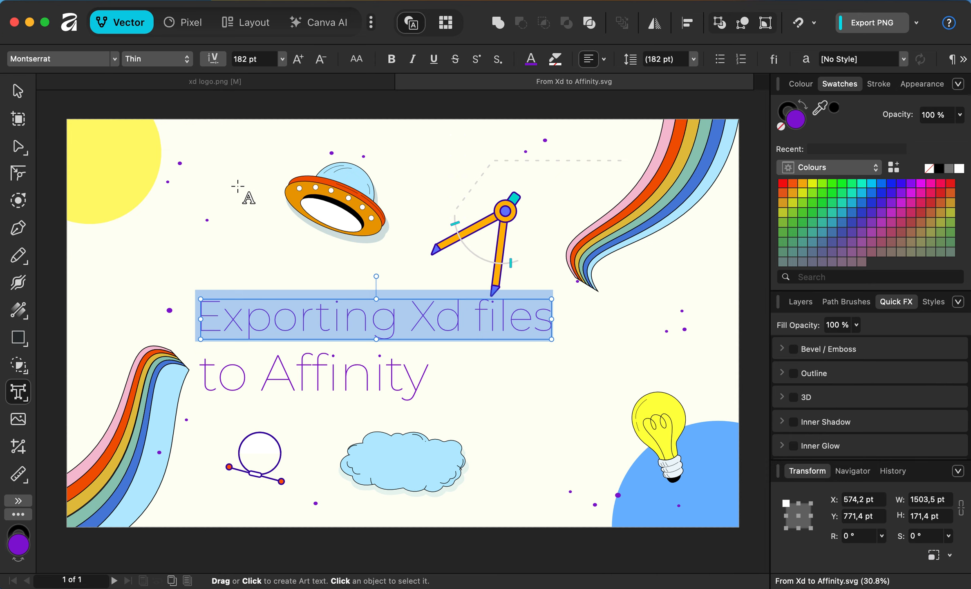
left_click(188, 60)
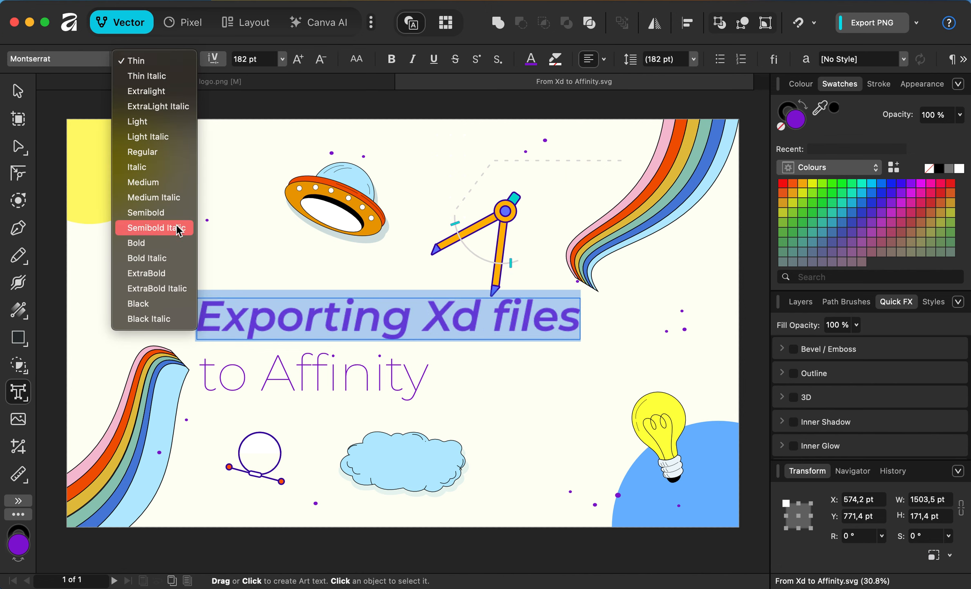
left_click(173, 277)
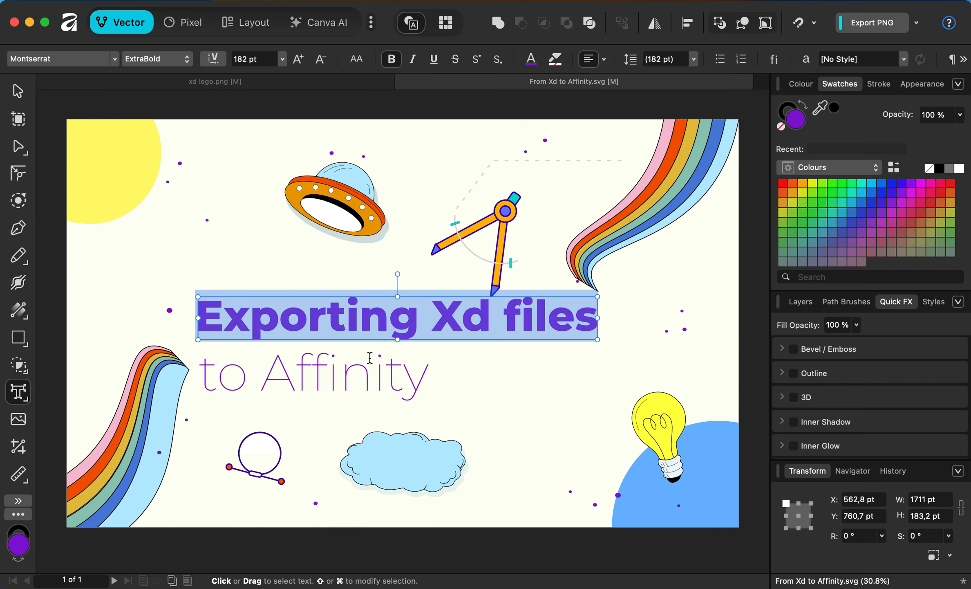
Switch to Adobe XD to check the font settings of the "Exporting Xd files" text, and return to Affinity.
key("super+Tab")
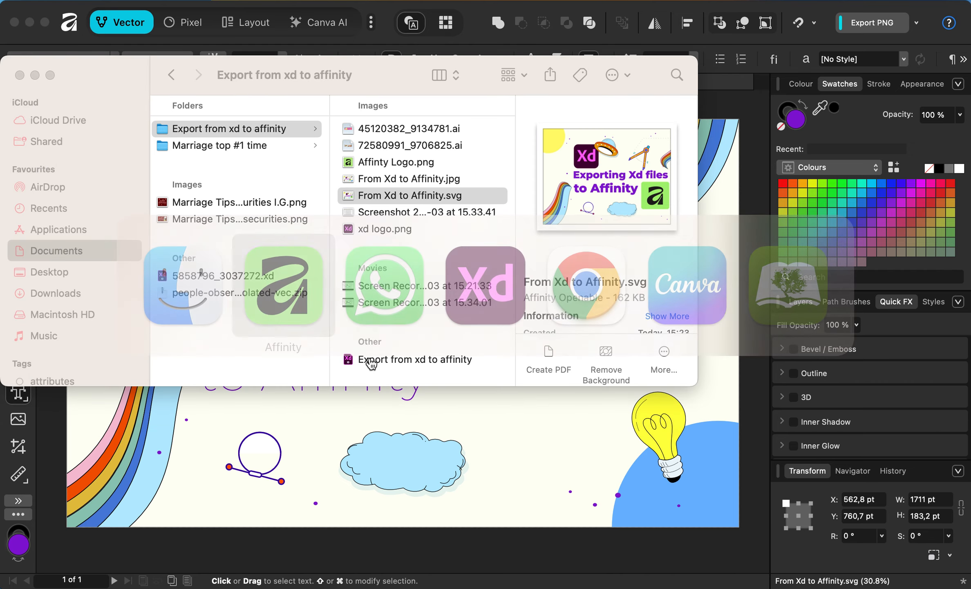
key("super+Tab")
key("super+Tab")
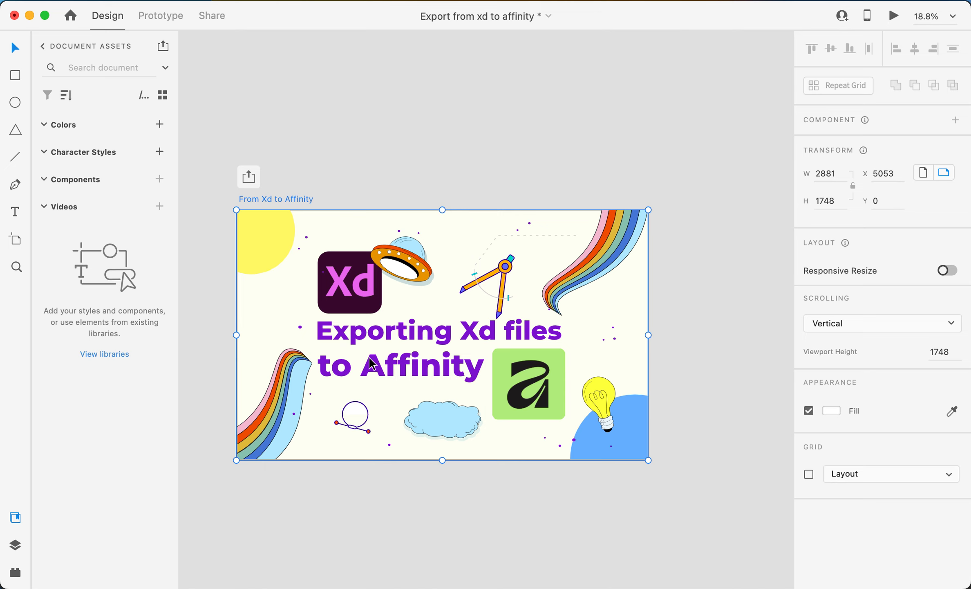
left_click(415, 334)
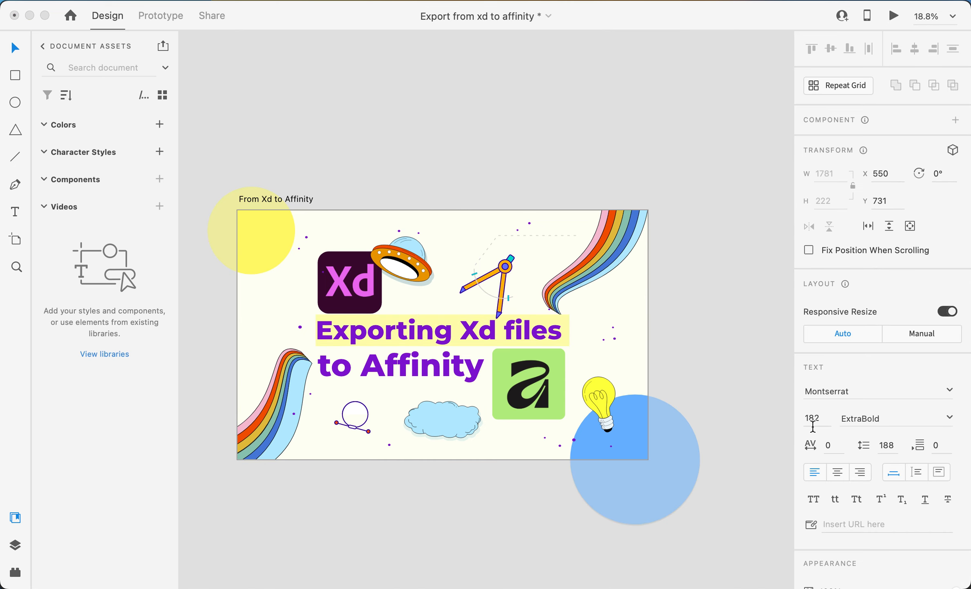
key("super+Tab")
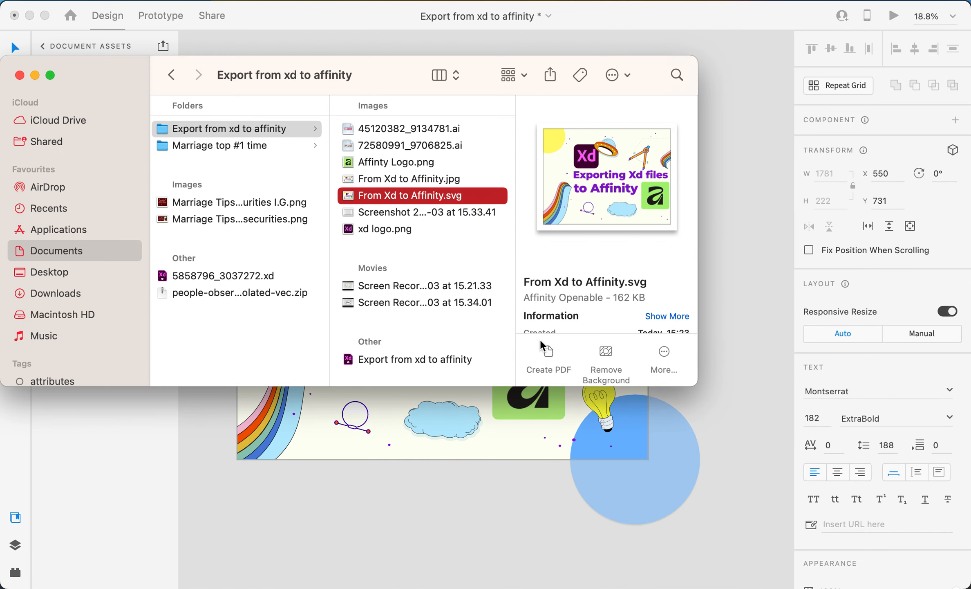
key("super+Tab")
key("super+Tab")
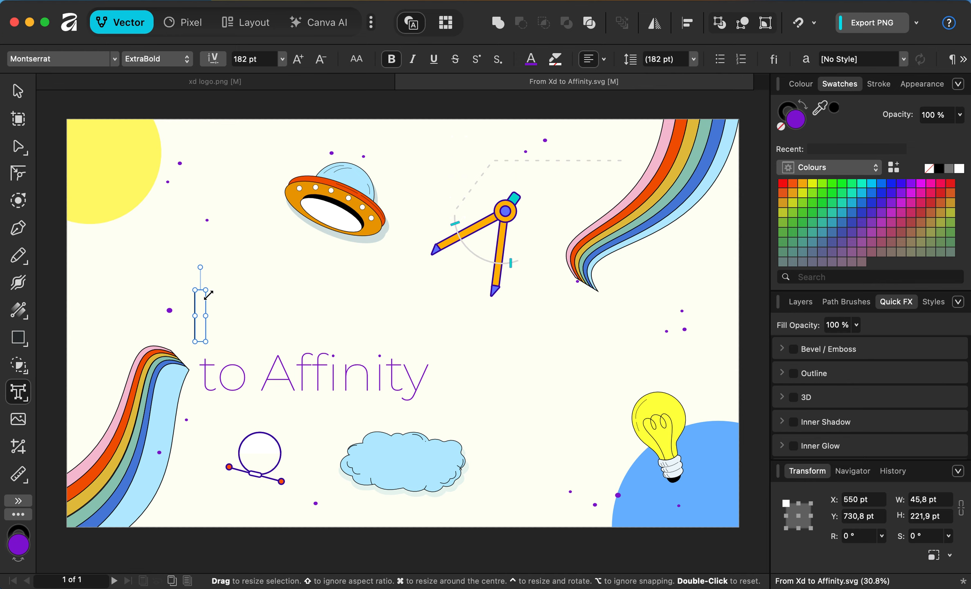
Restore the "Exporting Xd files" text in the emptied first title line.
key("super+v")
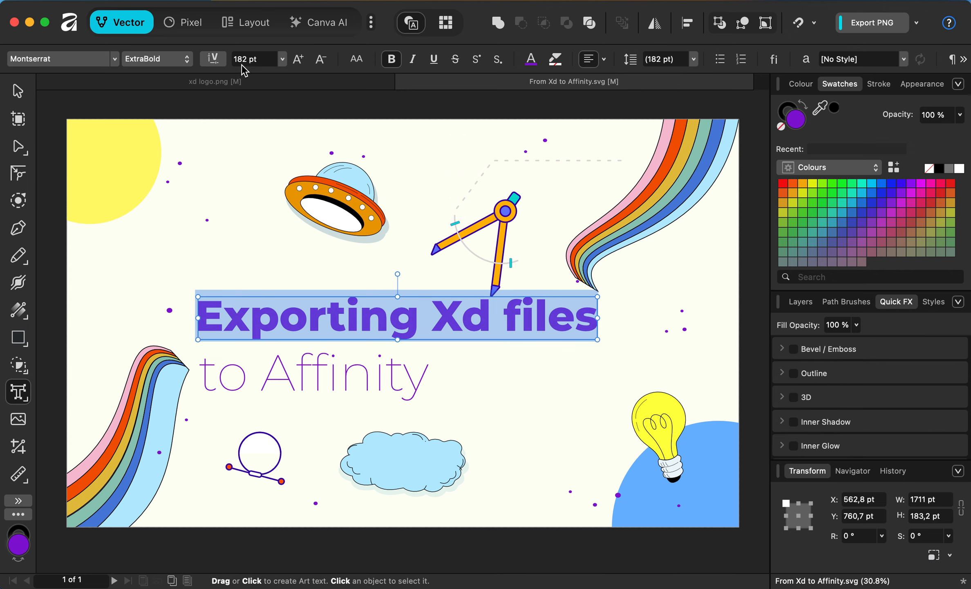
left_click(279, 313)
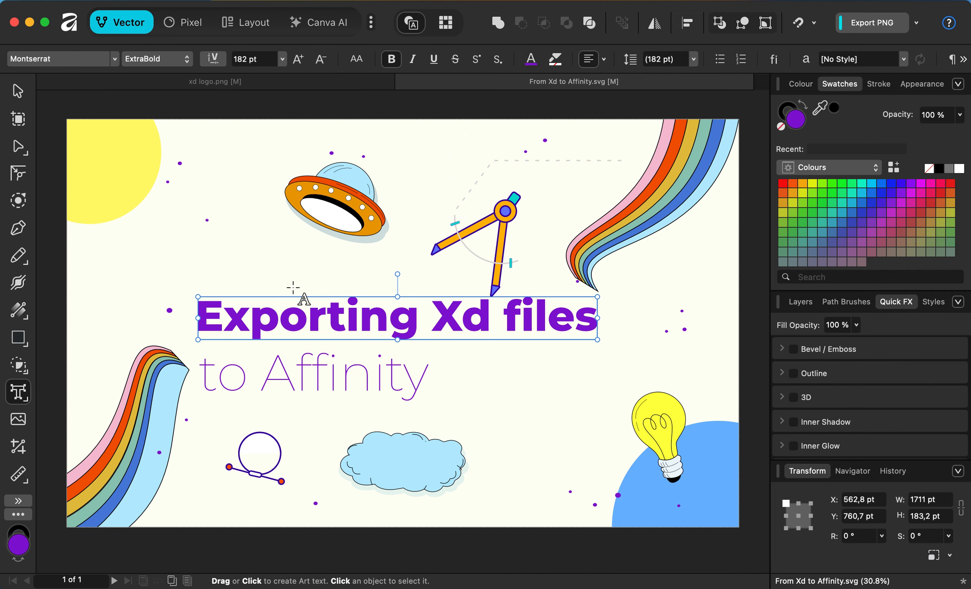
Set the font weight of the whole "to Affinity" text line to ExtraBold and leave text editing.
left_click(291, 369)
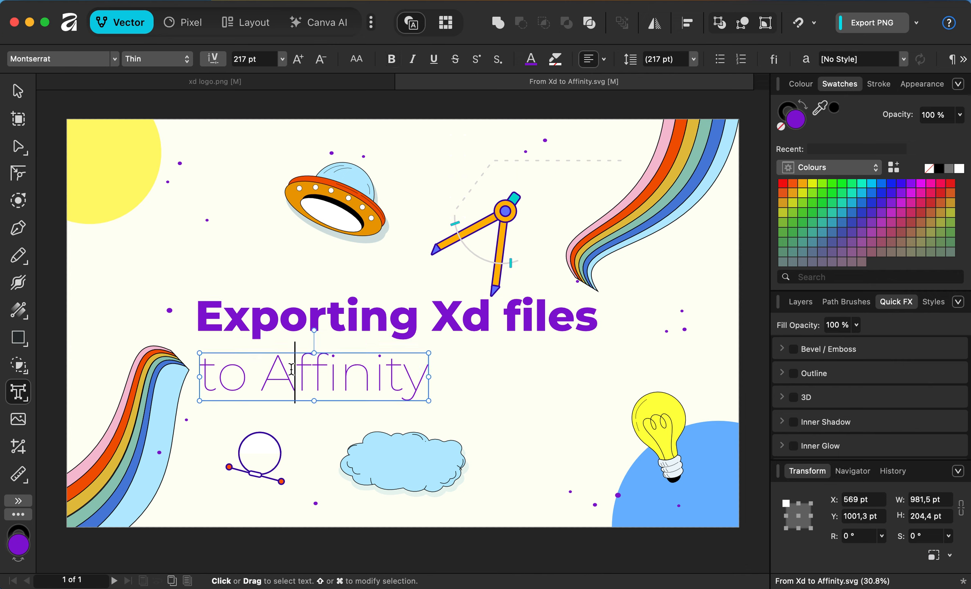
left_click_drag(204, 376, 445, 372)
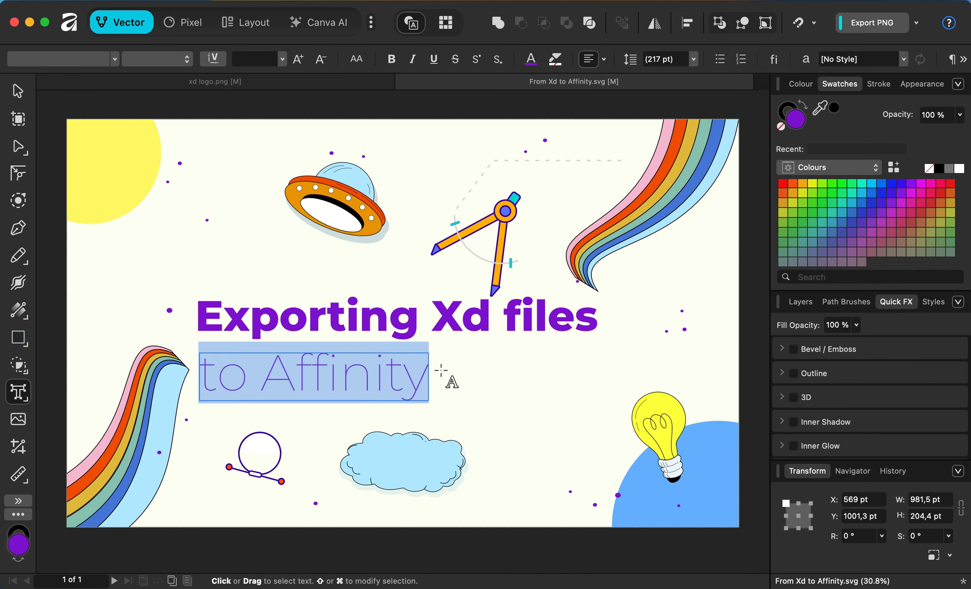
left_click(365, 372)
left_click_drag(201, 365, 420, 372)
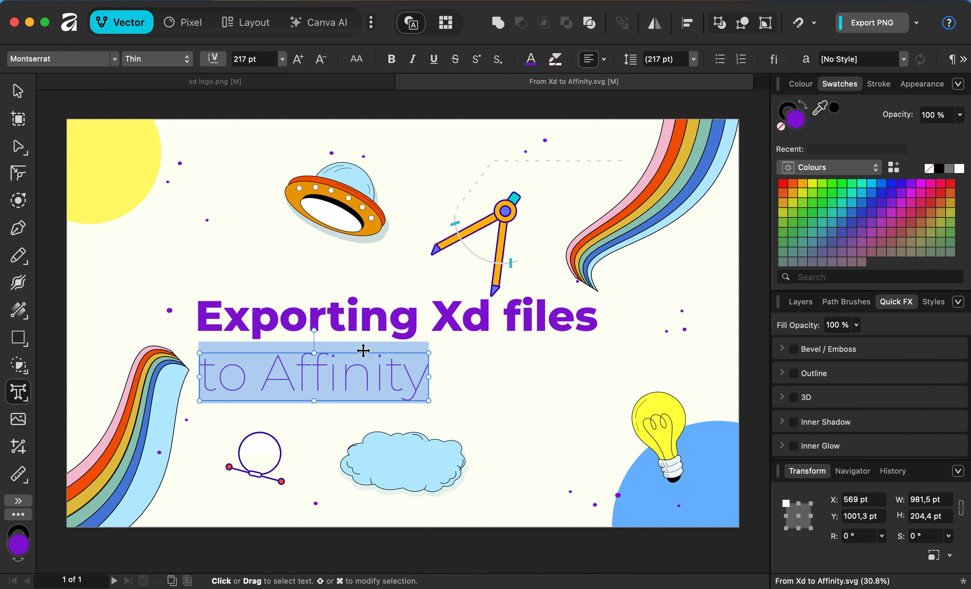
left_click(186, 62)
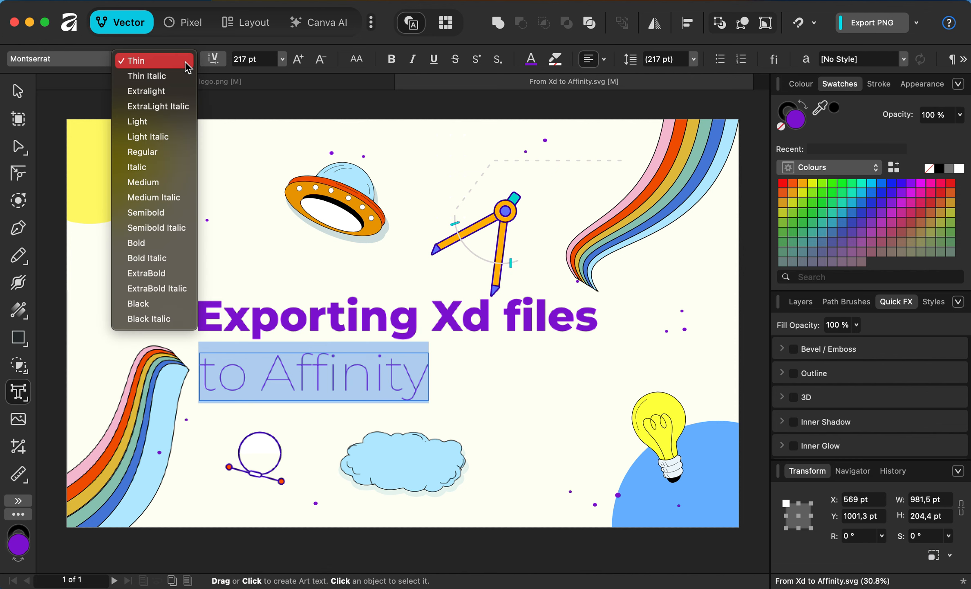
left_click(169, 274)
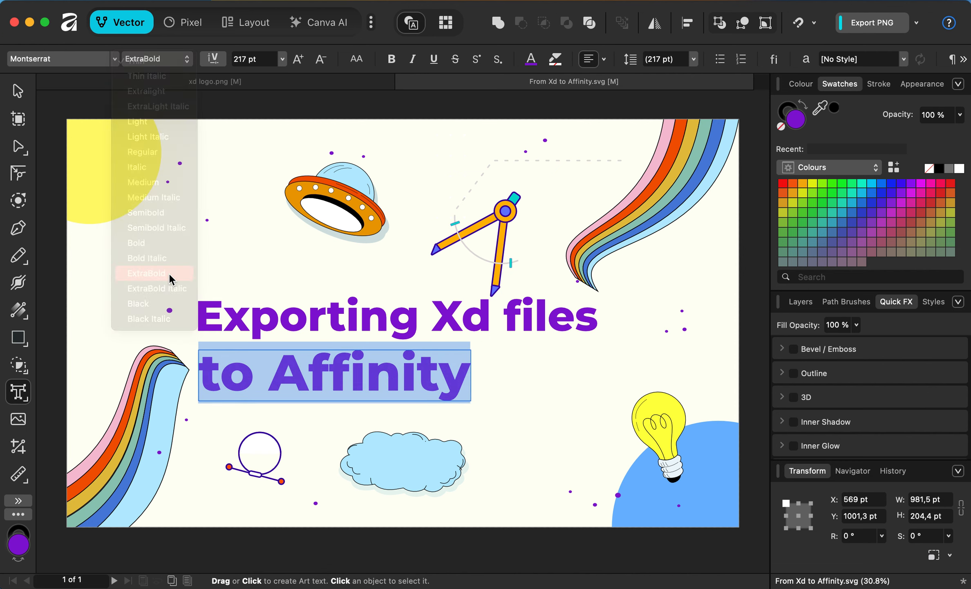
left_click(17, 90)
Switch to Finder and open Affinty Logo.png and xd logo.png from the Export from xd to affinity folder in Affinity.
key("super+Tab")
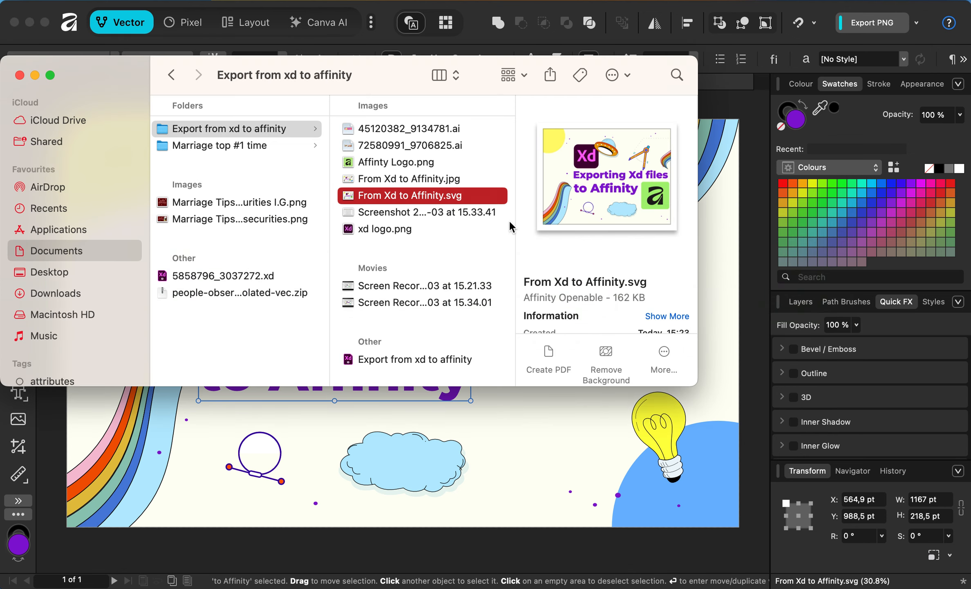
left_click(410, 162)
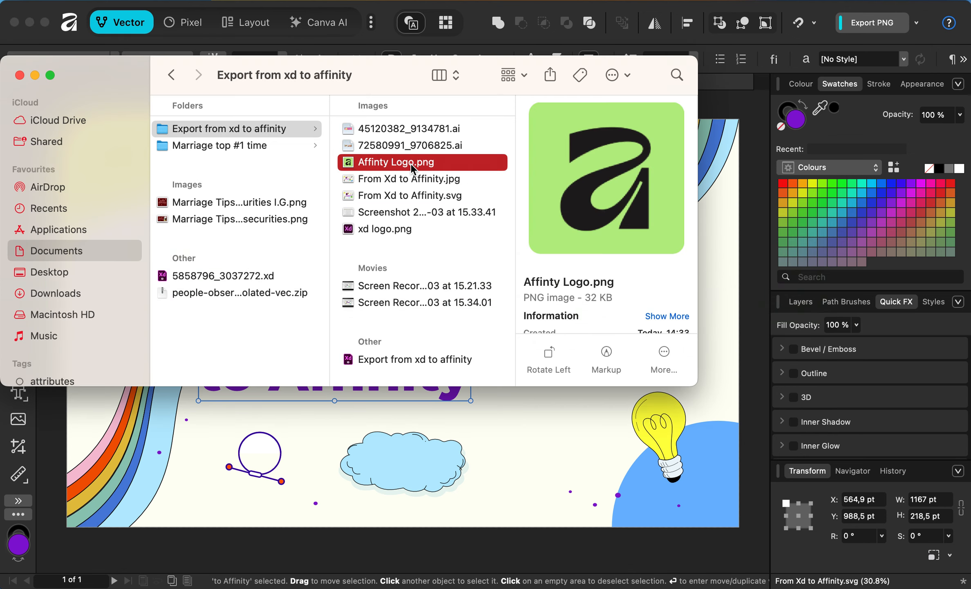
left_click(395, 229, "super")
right_click(395, 229)
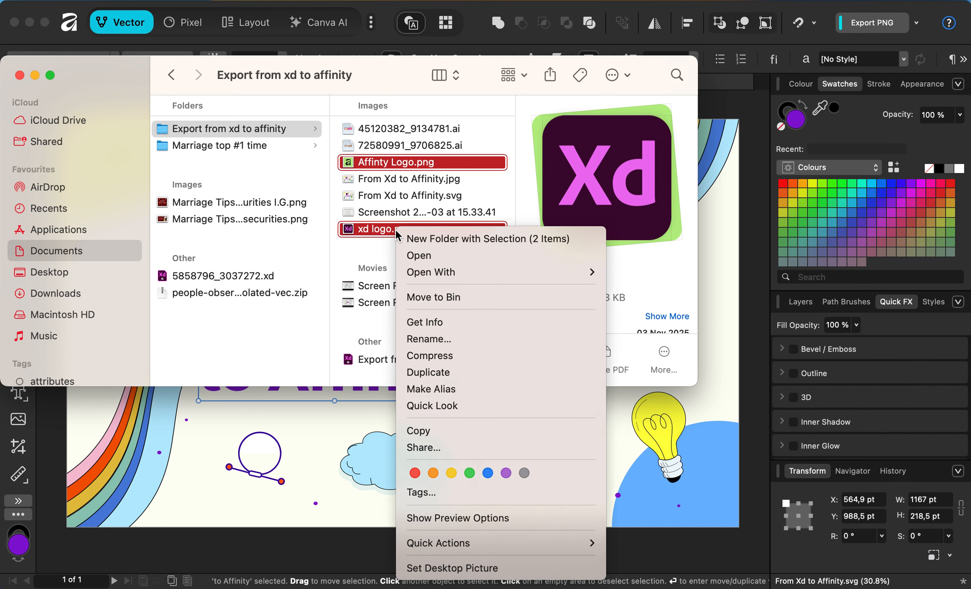
mouse_move(454, 270)
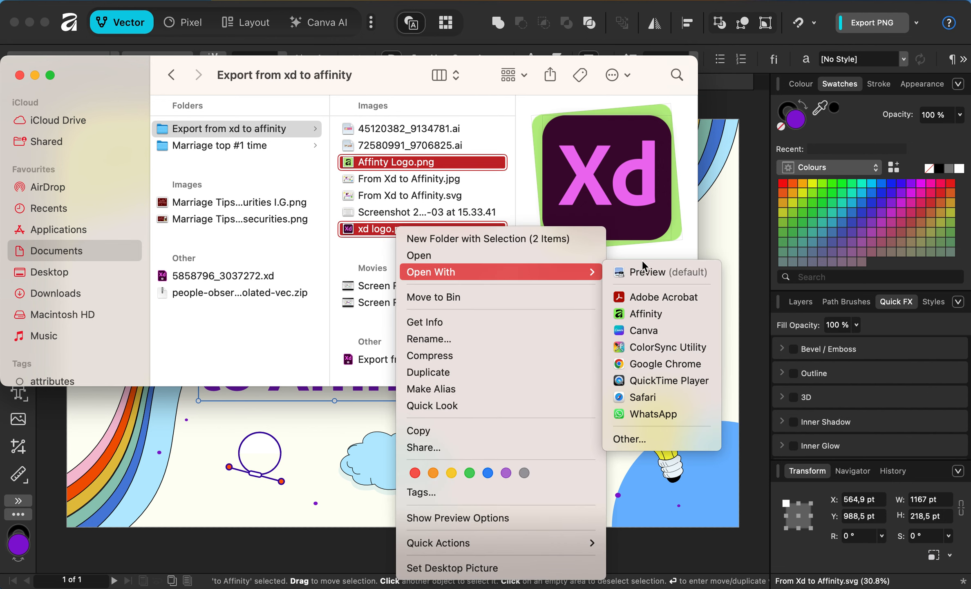
left_click(664, 311)
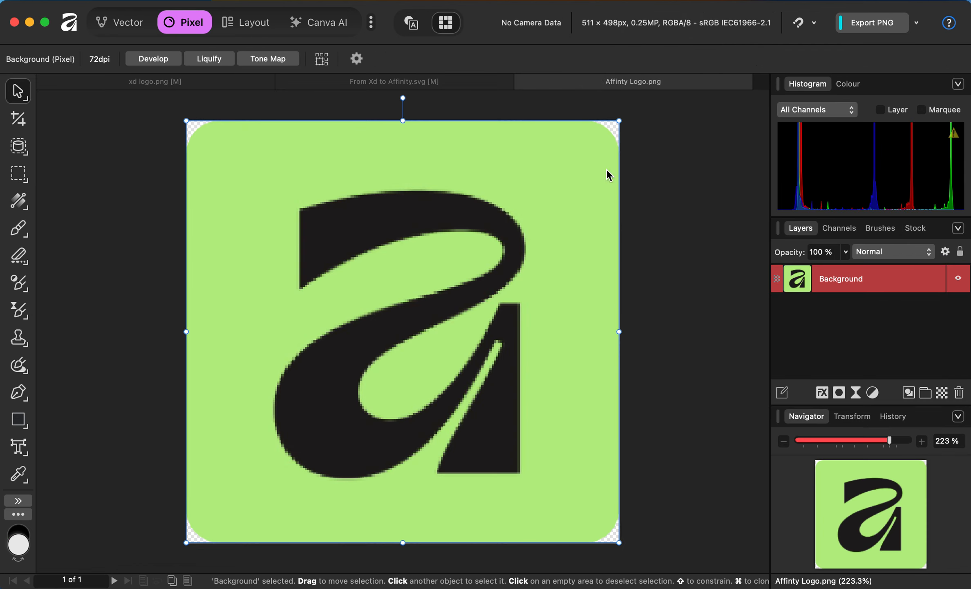
Look through the open documents and close the modified, empty xd logo.png without saving it.
left_click(212, 87)
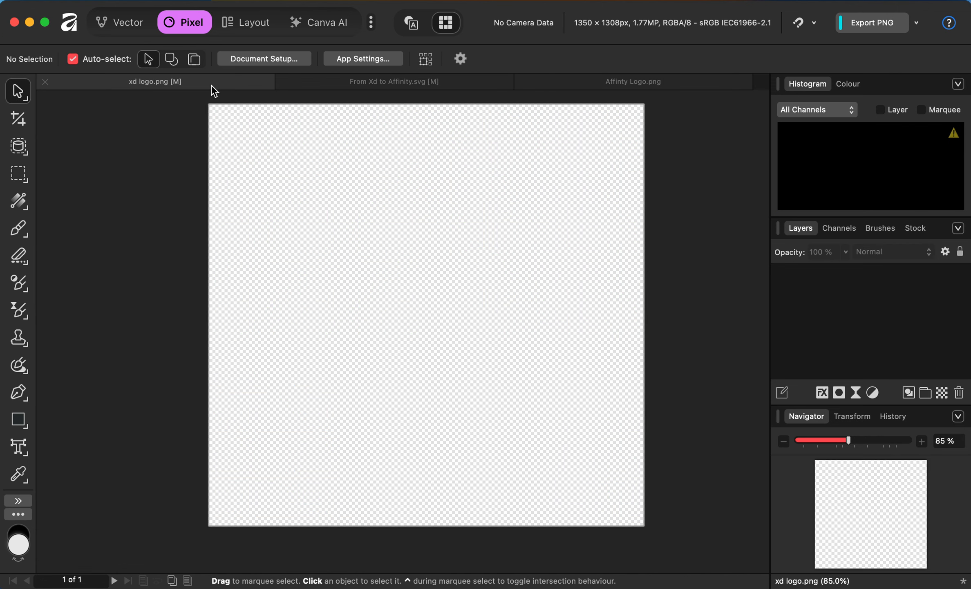
left_click(486, 84)
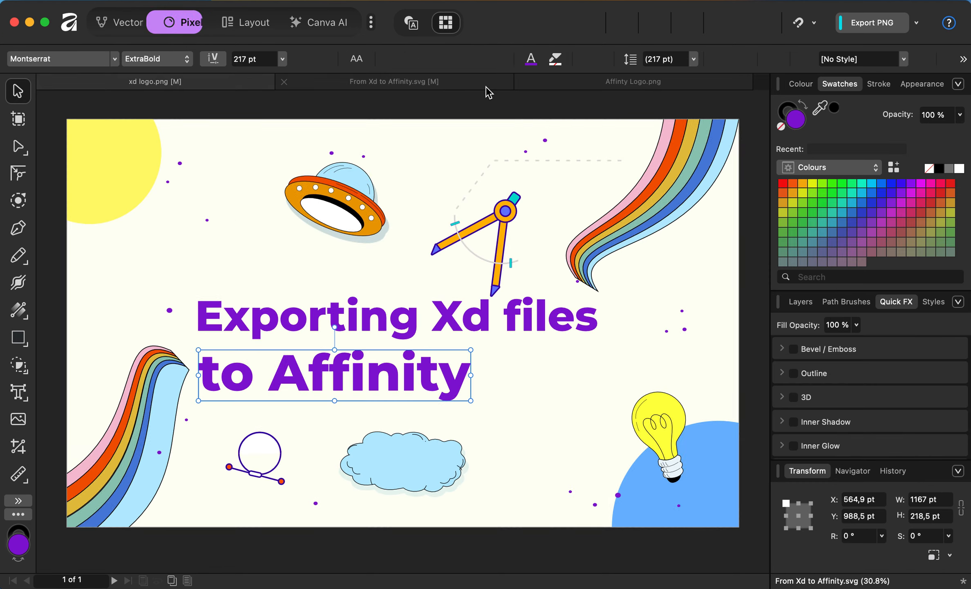
left_click(620, 84)
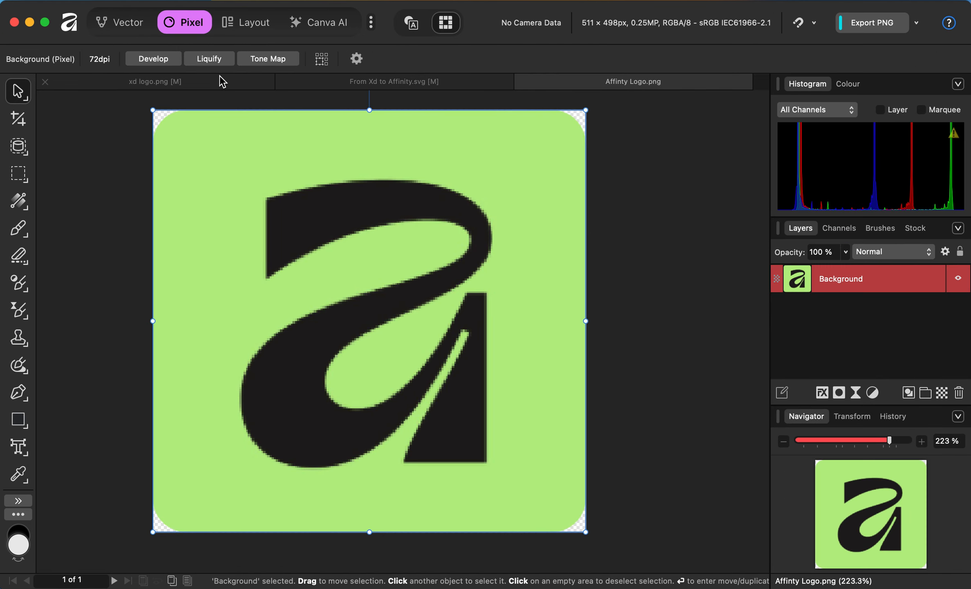
left_click(45, 82)
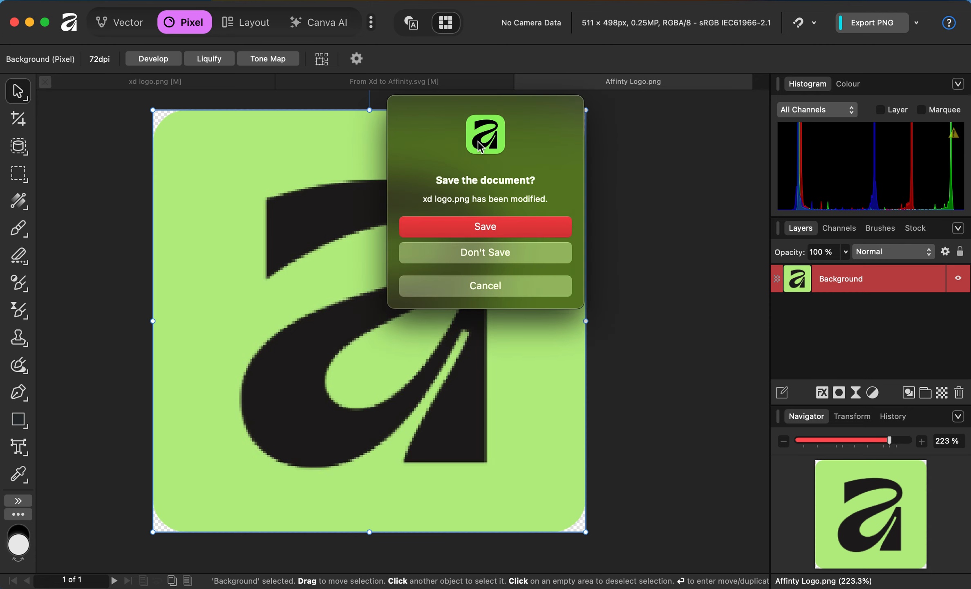
left_click(502, 252)
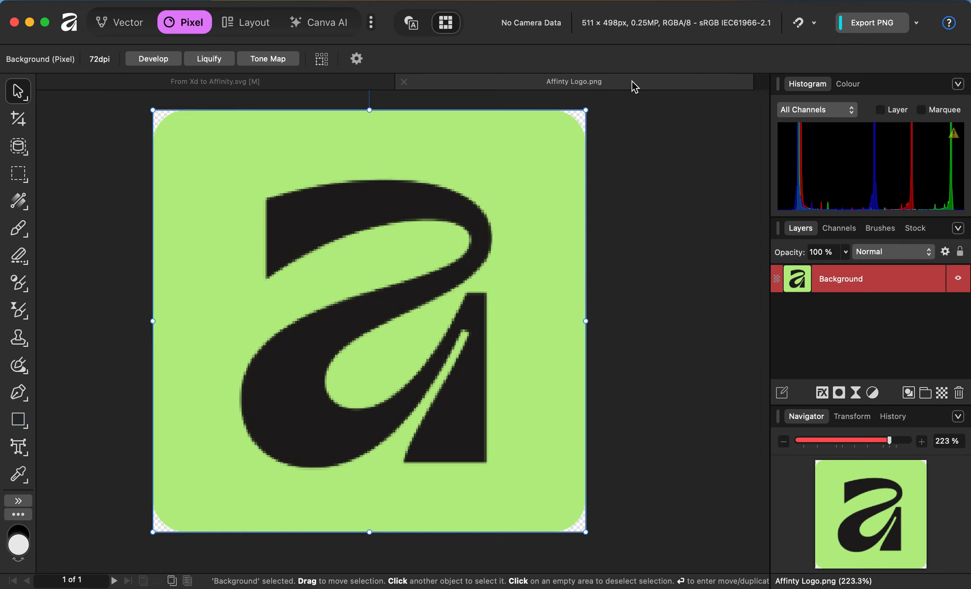
Return to Finder and reopen only xd logo.png in Affinity.
key("super+Tab")
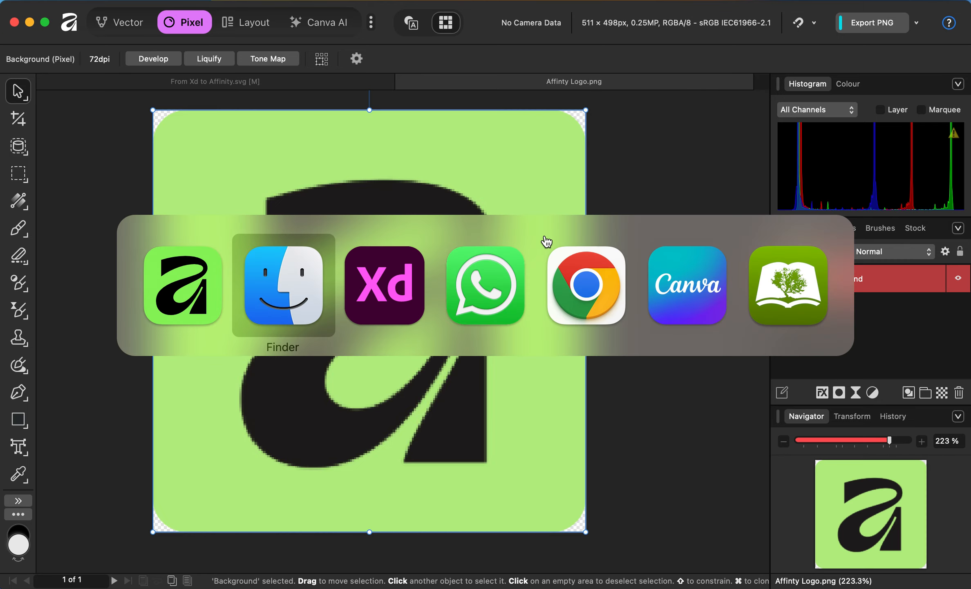
key("super+Tab")
key("super+Tab")
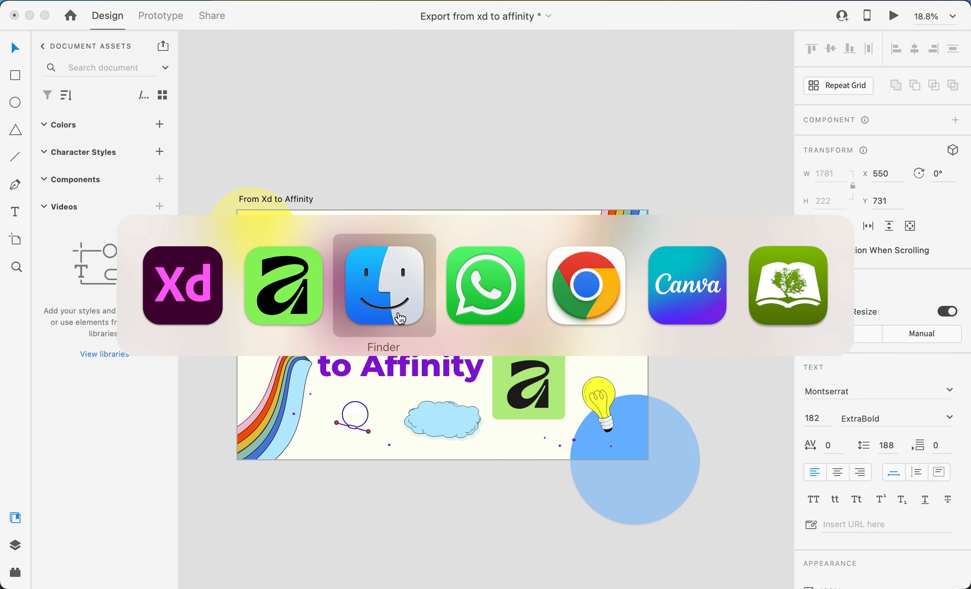
left_click(400, 318)
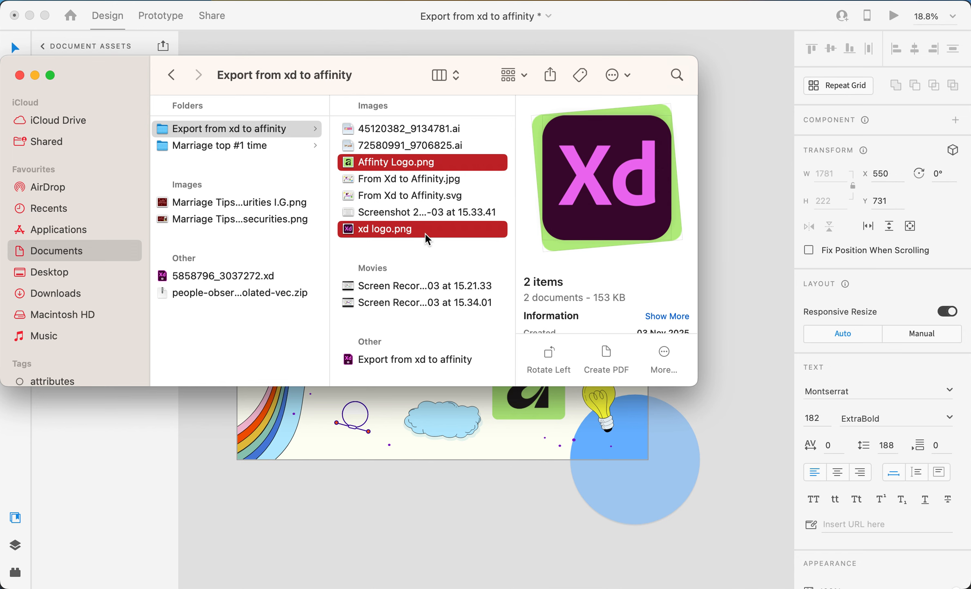
left_click(441, 214)
left_click(427, 228)
right_click(416, 231)
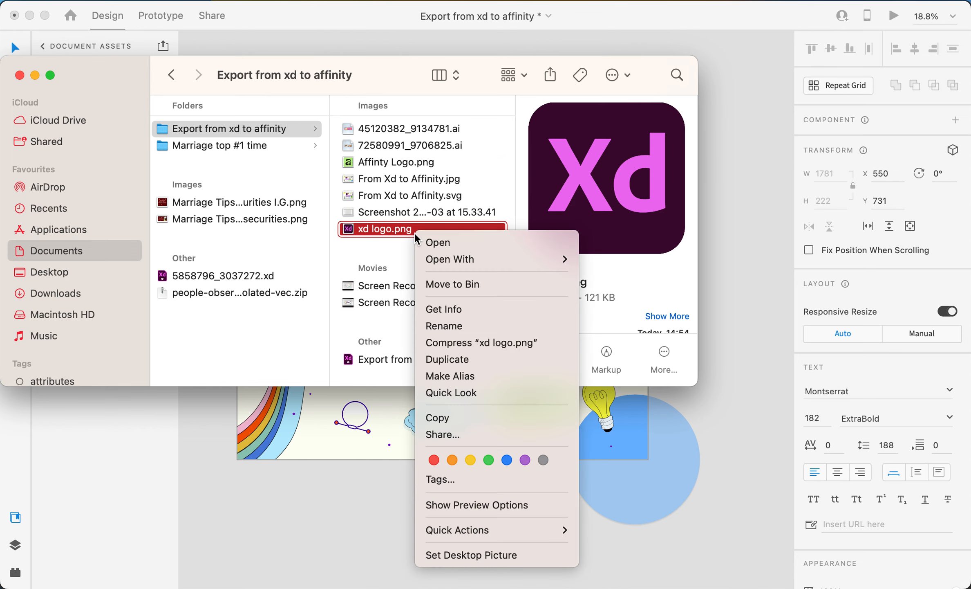
mouse_move(470, 260)
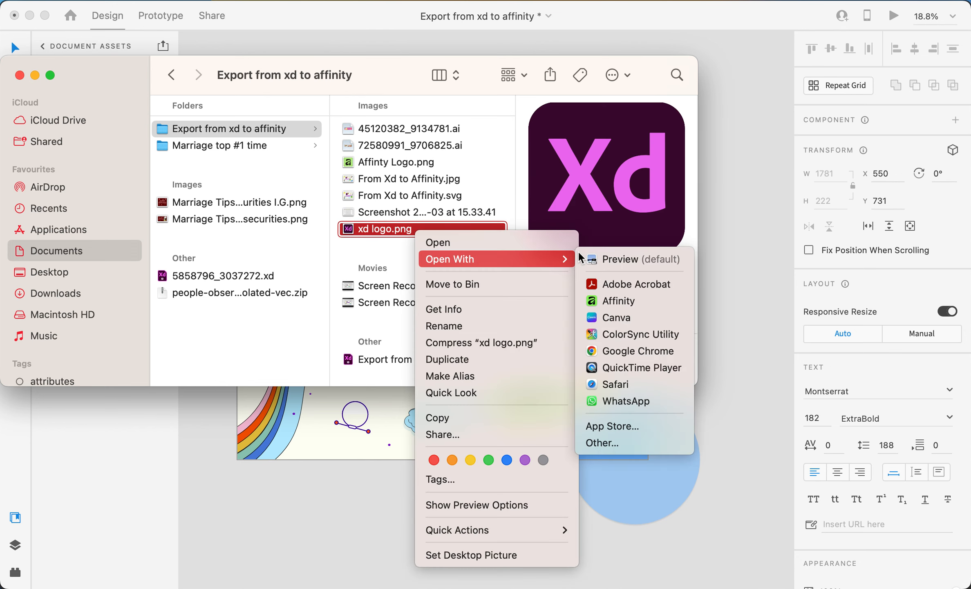
left_click(618, 301)
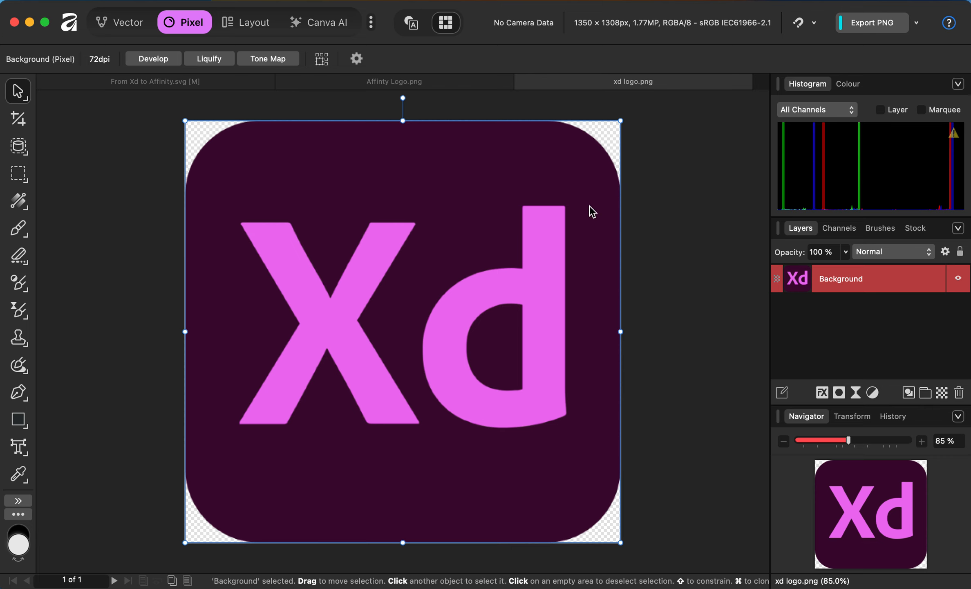
Paste the Xd logo into From Xd to Affinity.svg, shrink it to about 475 × 510 pt and place it above the start of the title.
left_click(215, 80)
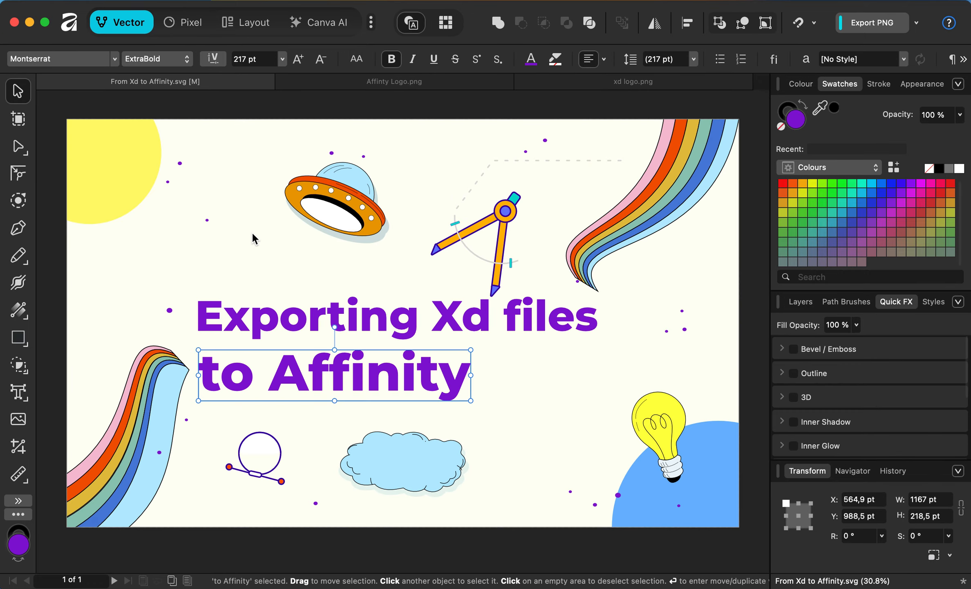
key("super+v")
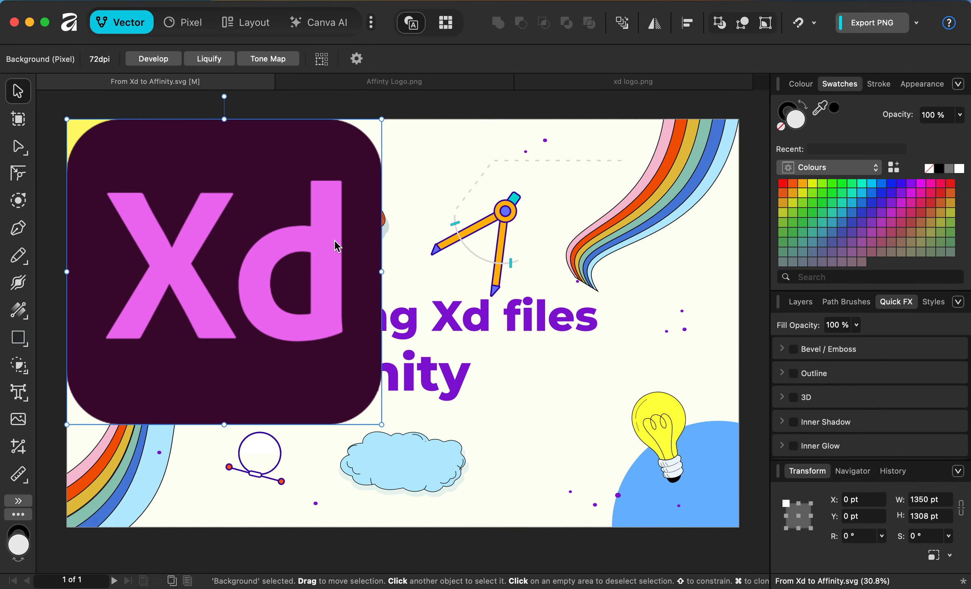
left_click_drag(382, 424, 206, 271)
left_click_drag(177, 210, 272, 242)
left_click_drag(303, 304, 280, 282)
left_click_drag(267, 241, 279, 256)
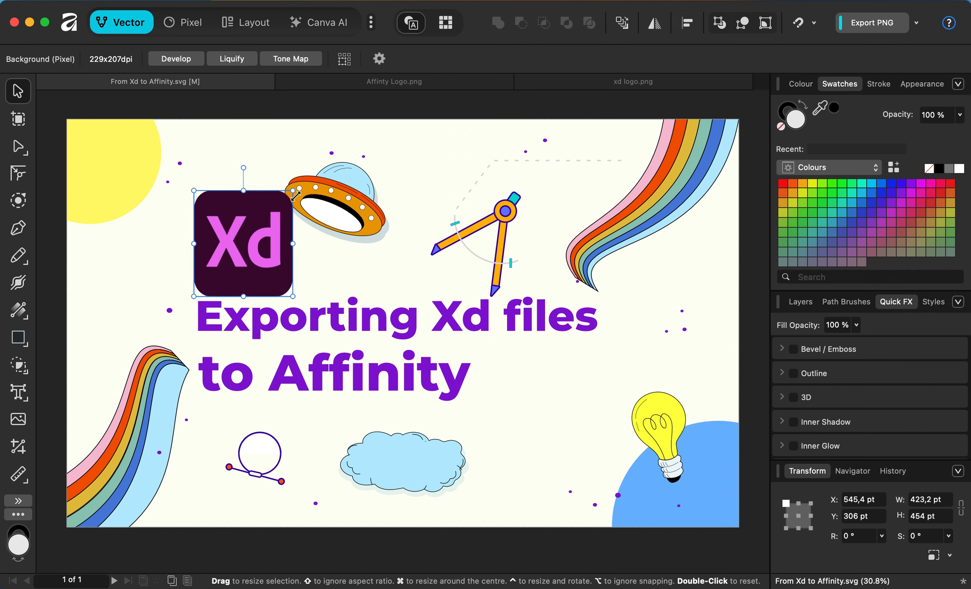
left_click_drag(294, 190, 316, 182)
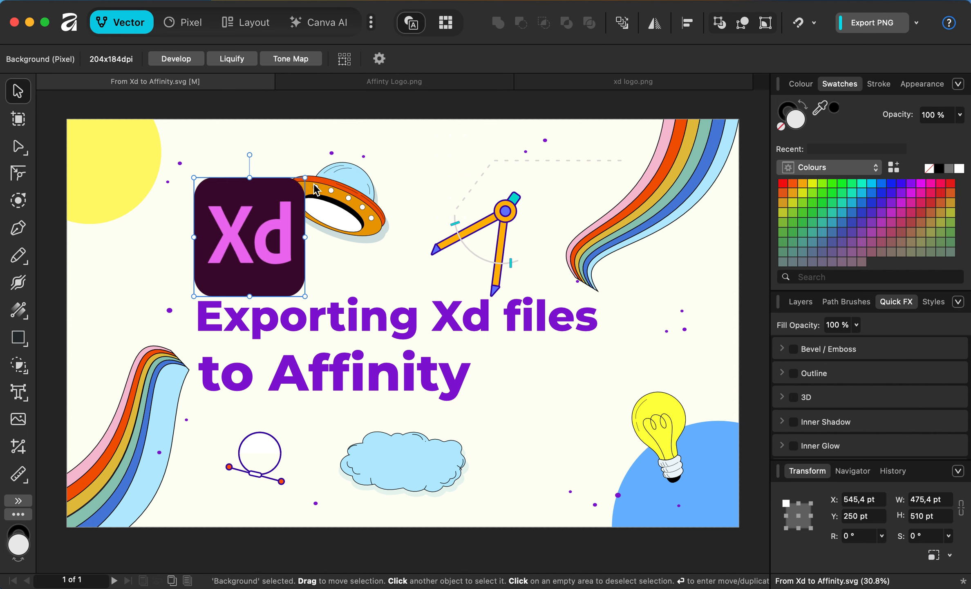
Bring the flying saucer group in front of the Xd logo and move it down about 10 pt.
left_click(355, 191)
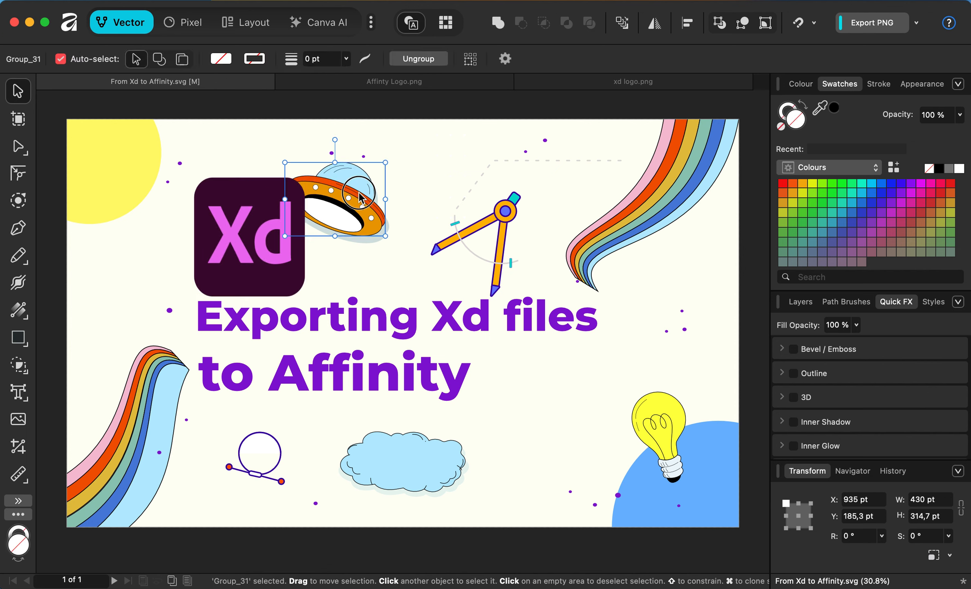
left_click_drag(356, 192, 355, 200)
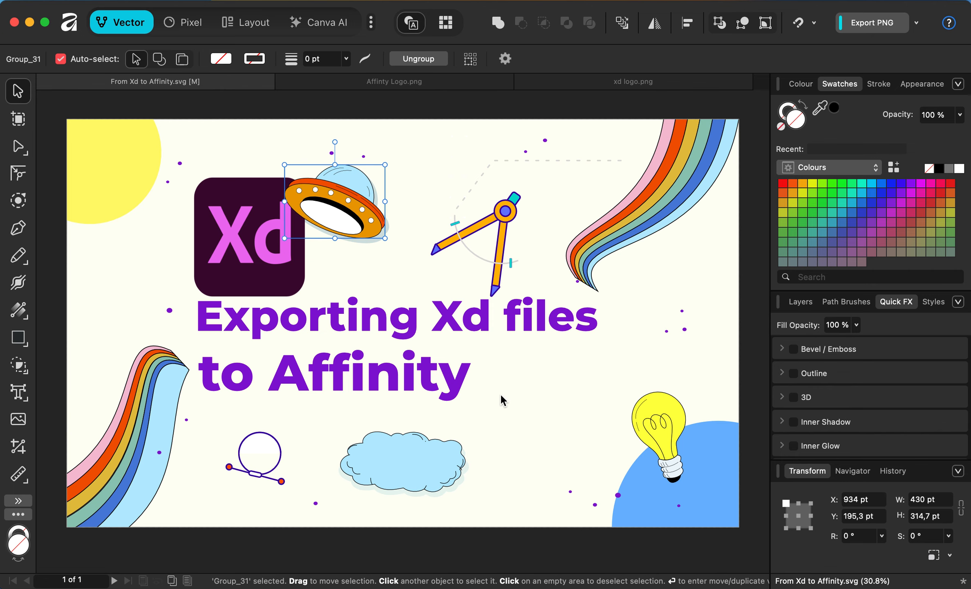
key("Tab")
key("super+Tab")
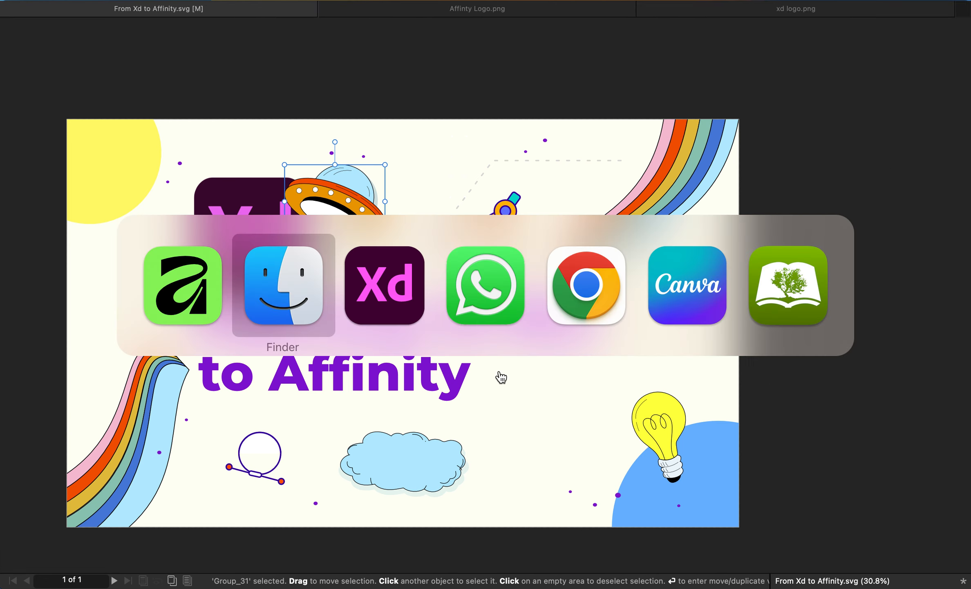
key("Tab")
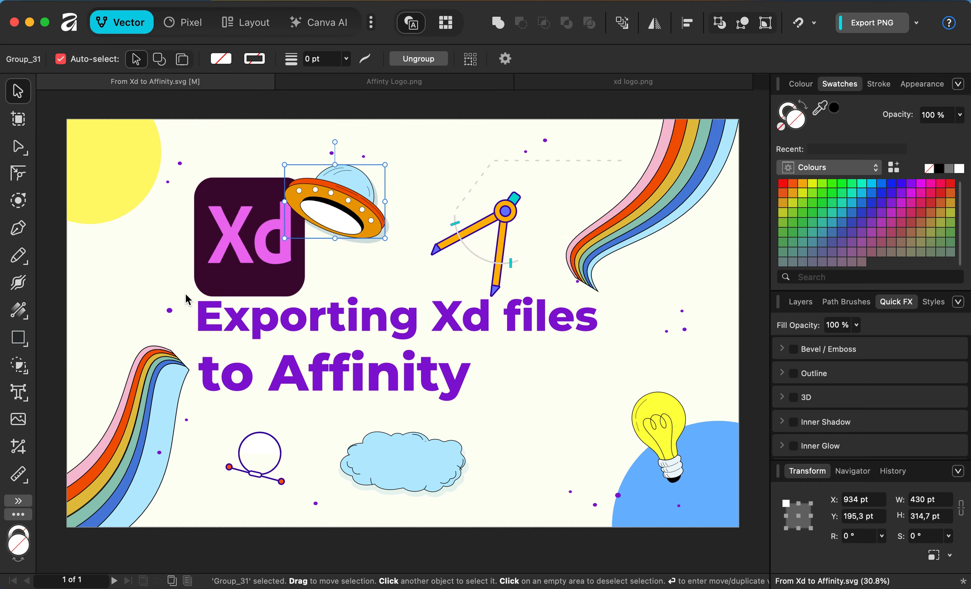
Copy the logo from Affinty Logo.png into From Xd to Affinity.svg and place it just after "to Affinity" at about X 1754, Y 929 pt.
left_click(589, 85)
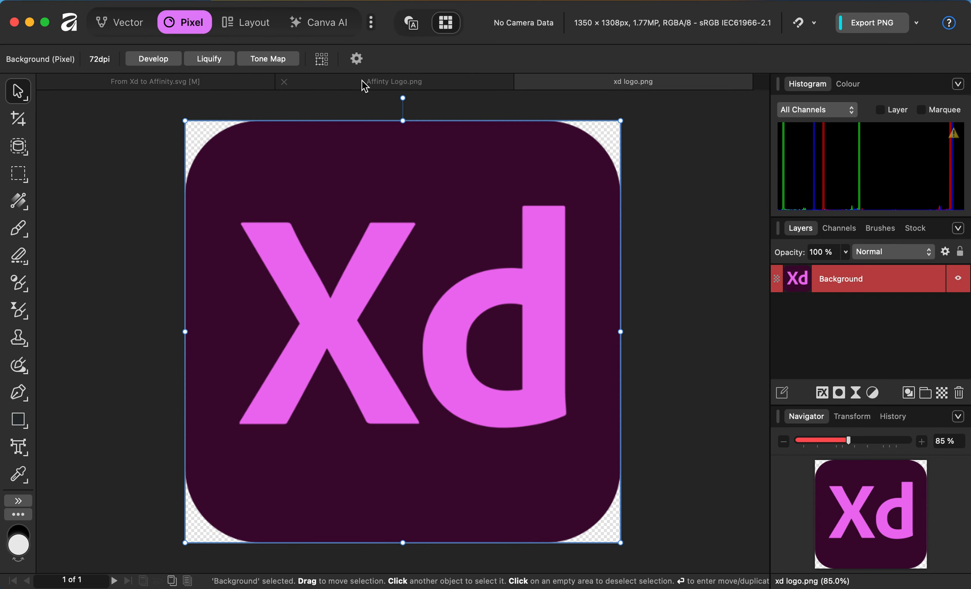
left_click(362, 80)
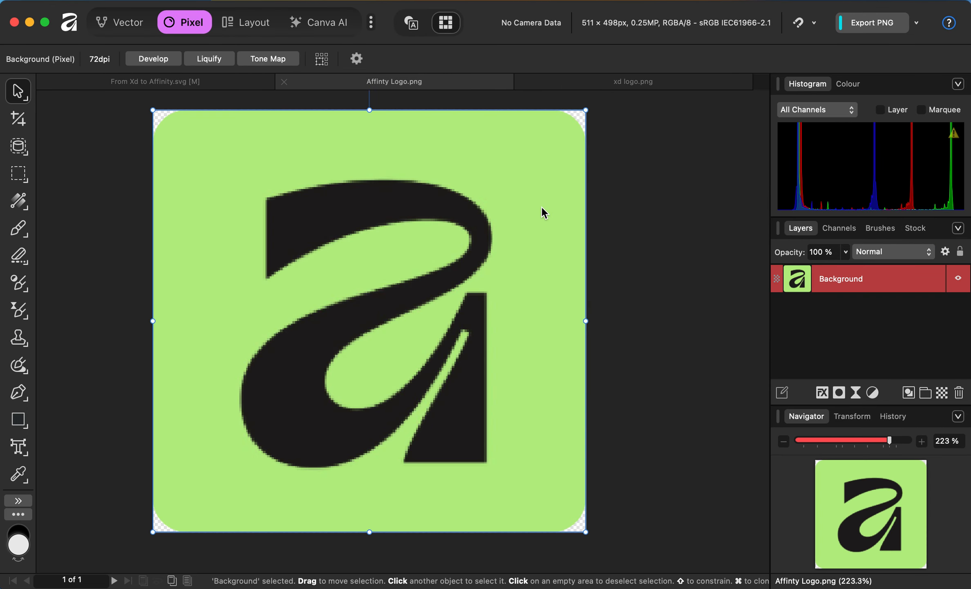
left_click(133, 80)
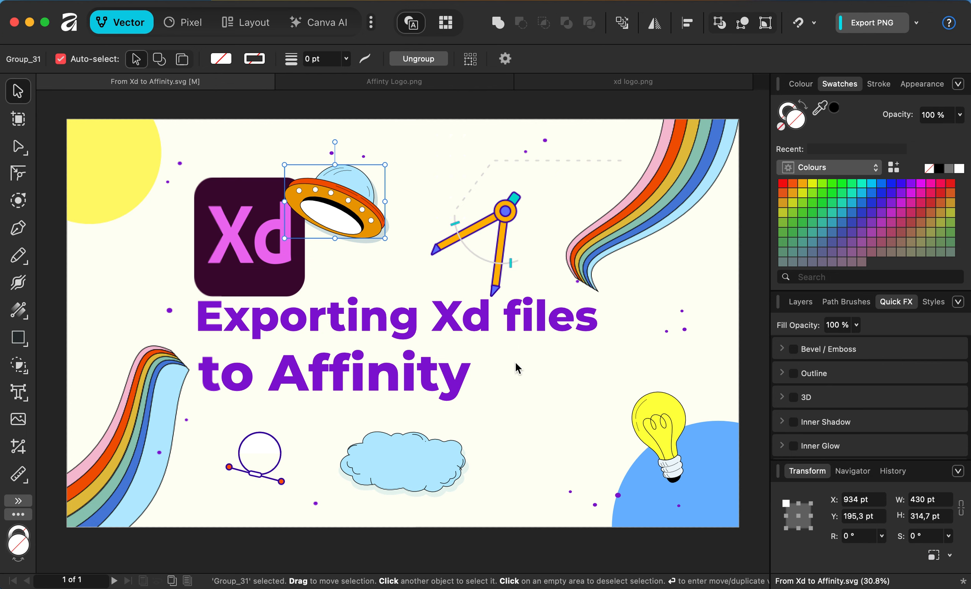
key("super+v")
left_click_drag(158, 224, 572, 434)
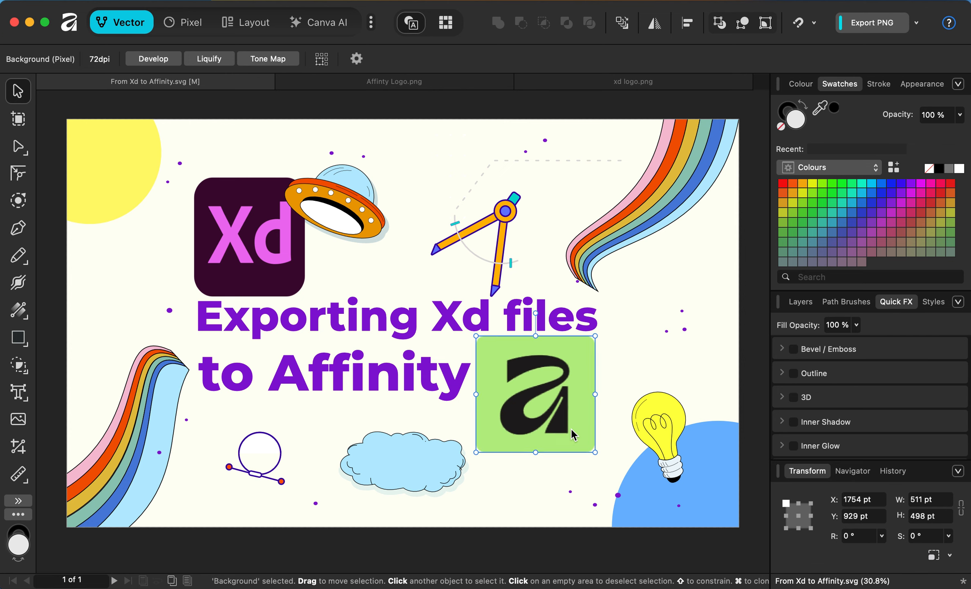
left_click(578, 463)
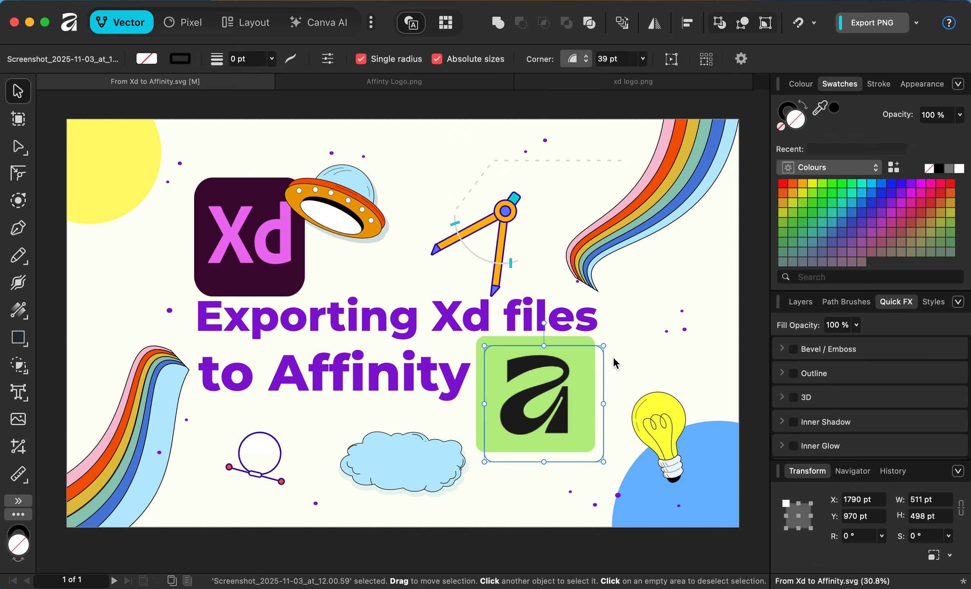
left_click(644, 370)
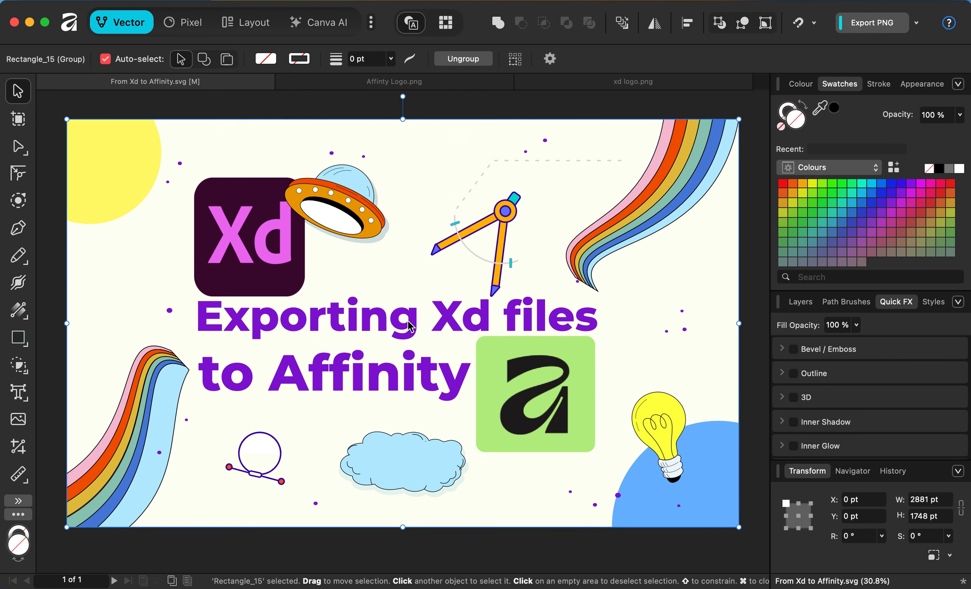
Select the light blue stripe of the rainbow before "to Affinity" for node editing.
left_click(163, 425)
left_click(163, 426)
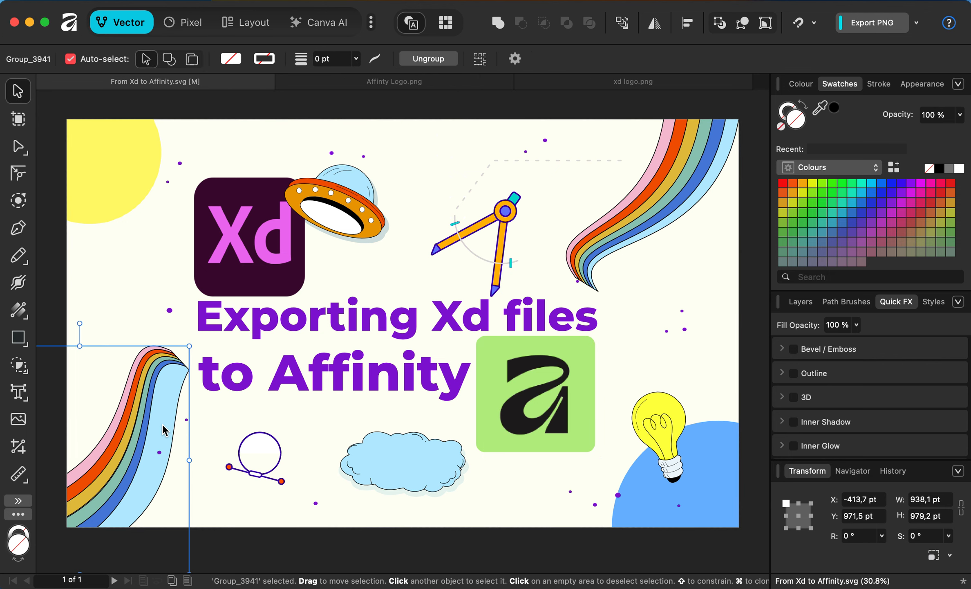
key("a")
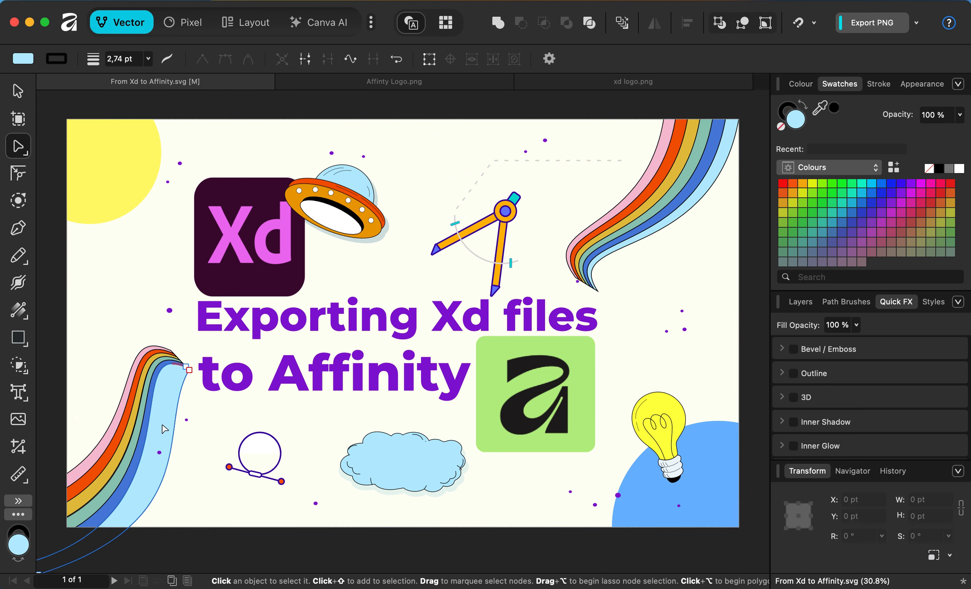
scroll(174, 405, "up", 5)
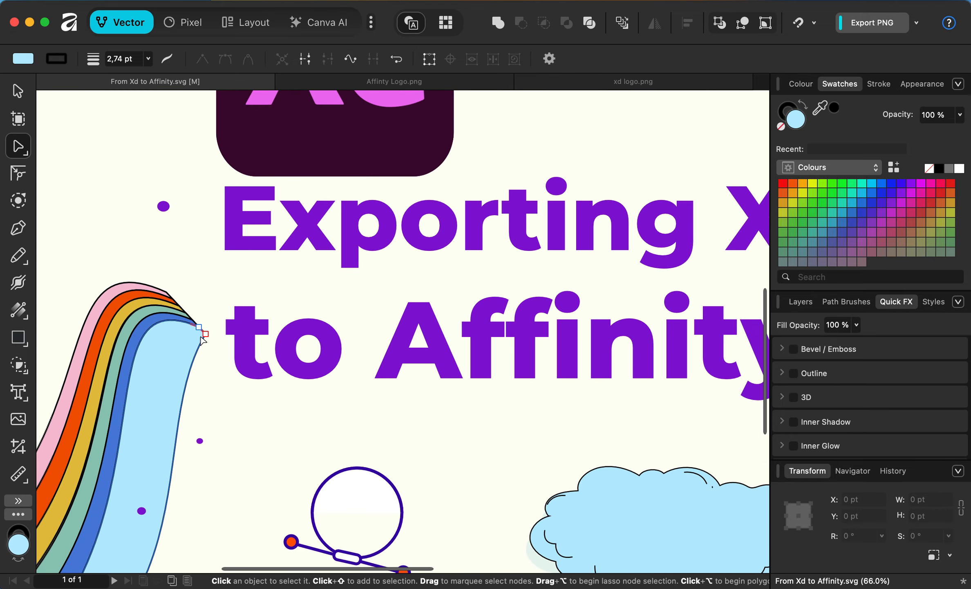
Try to reshape the upper edge of the light blue stripe by adjusting the curve handle near its tip, and undo it.
mouse_move(198, 327)
left_mouse_down()
mouse_move(179, 334)
mouse_move(180, 347)
mouse_move(199, 327)
left_mouse_up()
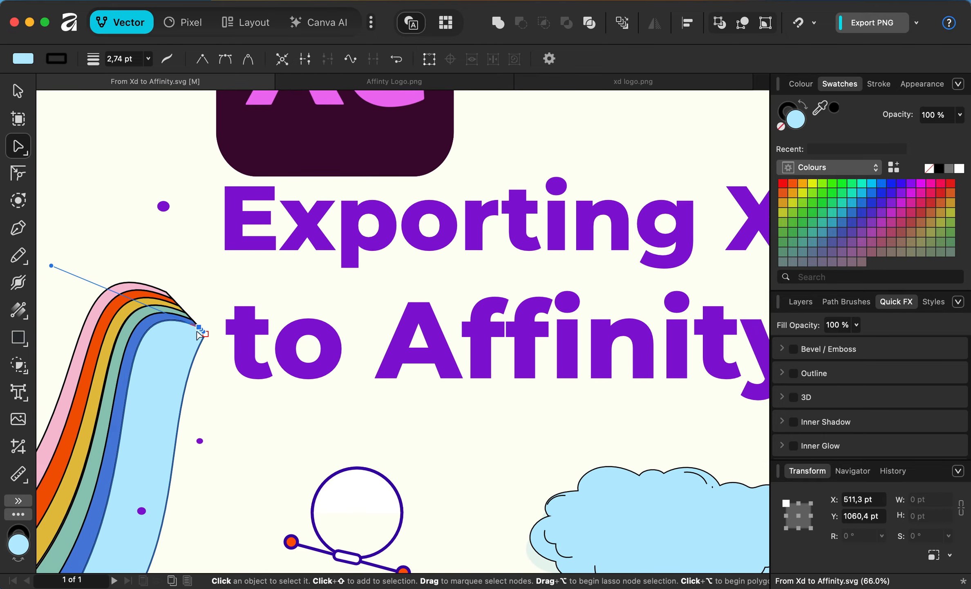
left_click(51, 269)
left_click_drag(52, 309, 51, 292)
key("super+z")
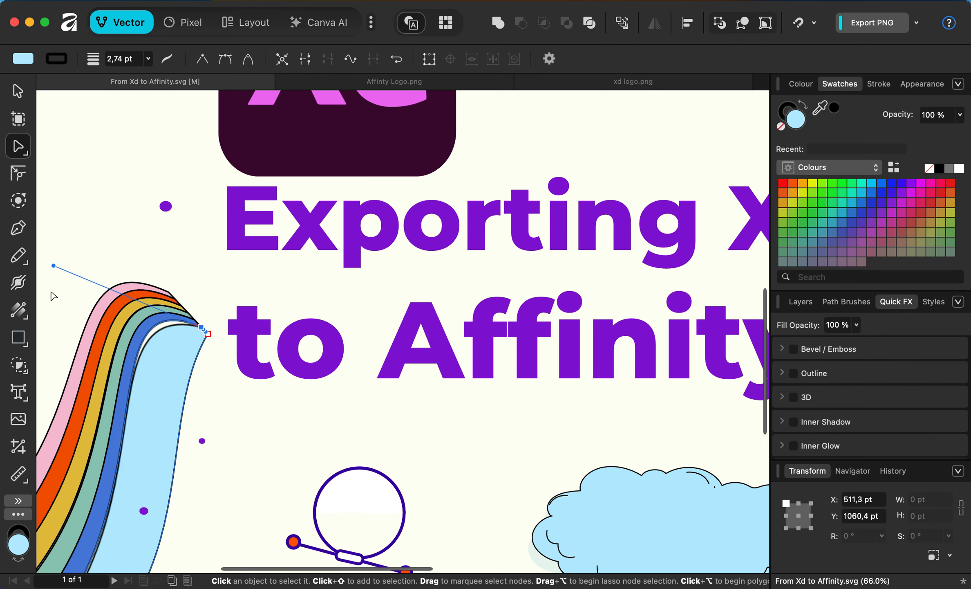
Narrow the light blue stripe by bending its outer edge up towards the neighbouring blue stripe from the tip node, and deselect it.
left_click(208, 334)
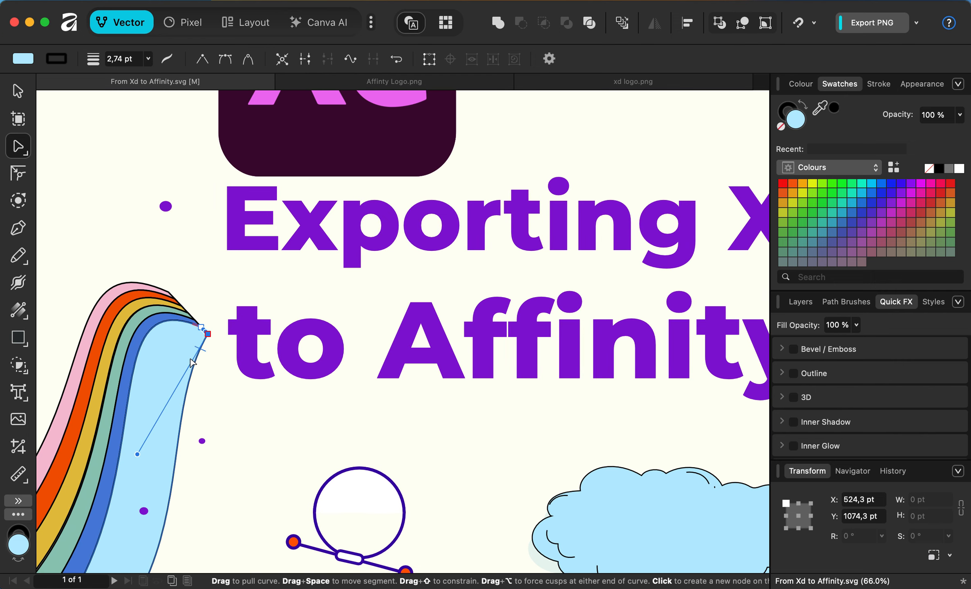
left_click_drag(137, 454, 67, 284)
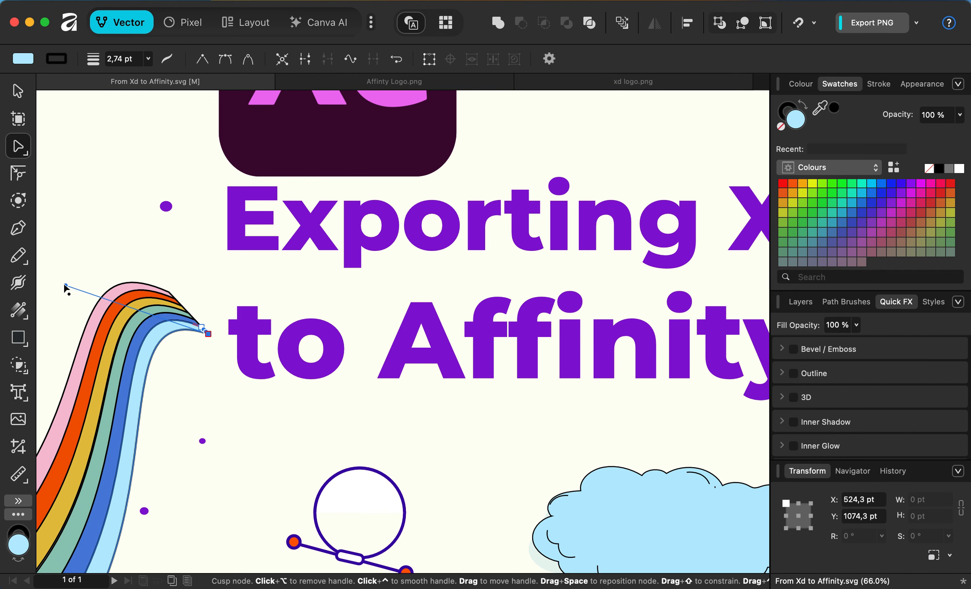
left_click(250, 434)
left_click(328, 423)
Try to reshape the small rounded link under the circle by adjusting one of its corner nodes, and undo it.
scroll(327, 425, "down", 5)
scroll(327, 425, "right", 2)
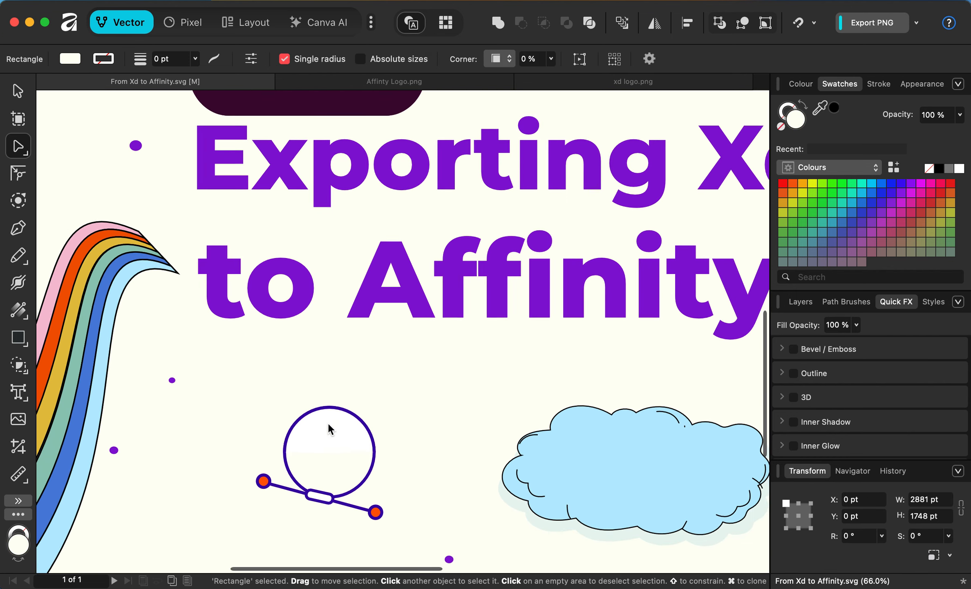
left_click(324, 482)
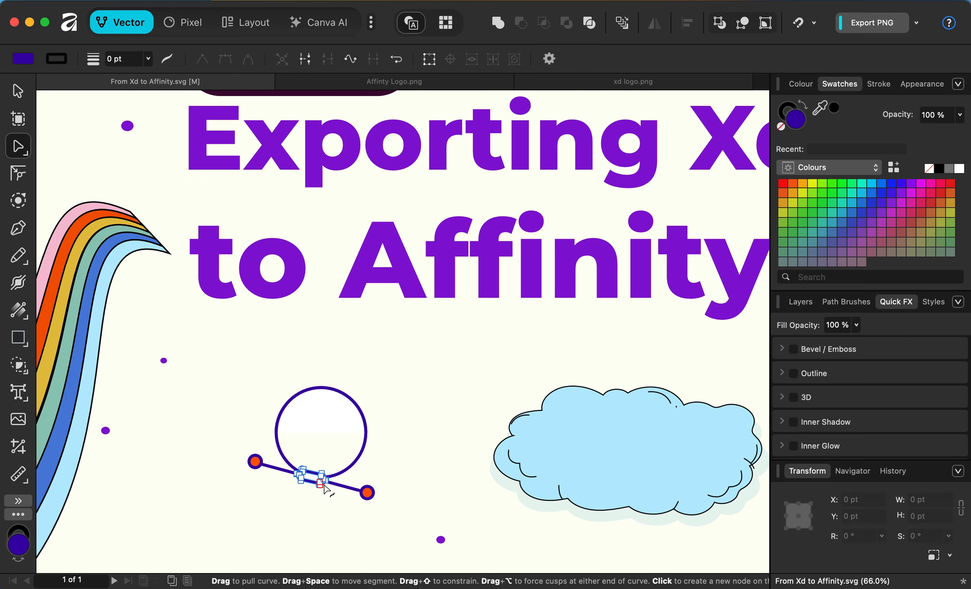
scroll(334, 479, "up", 4)
scroll(342, 478, "up", 4)
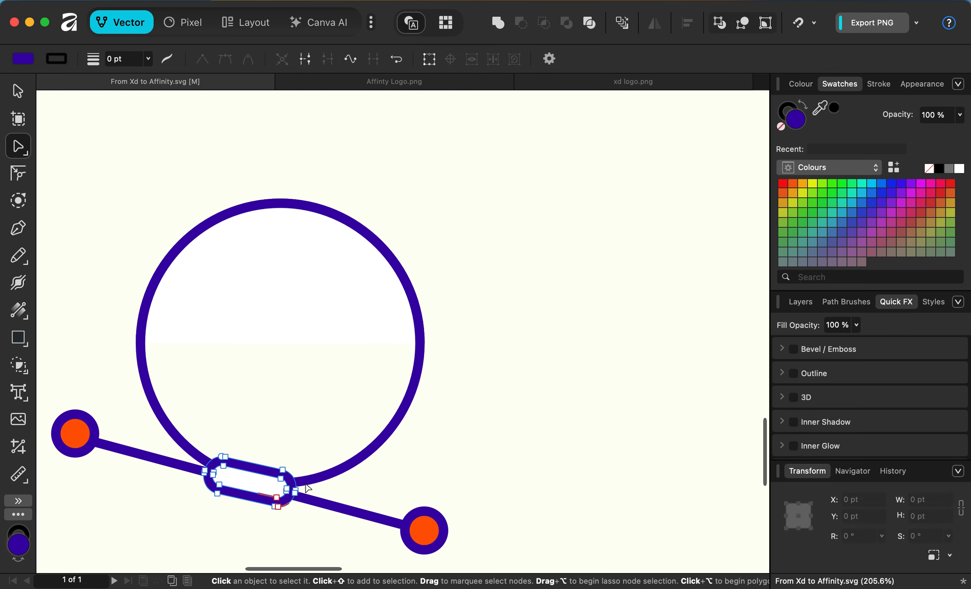
left_click(286, 501)
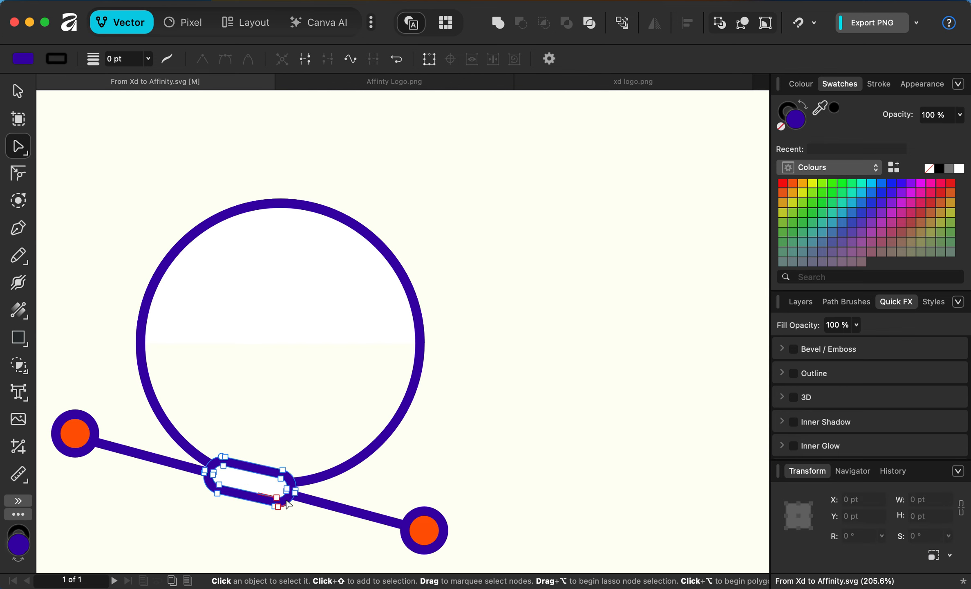
left_click(277, 502)
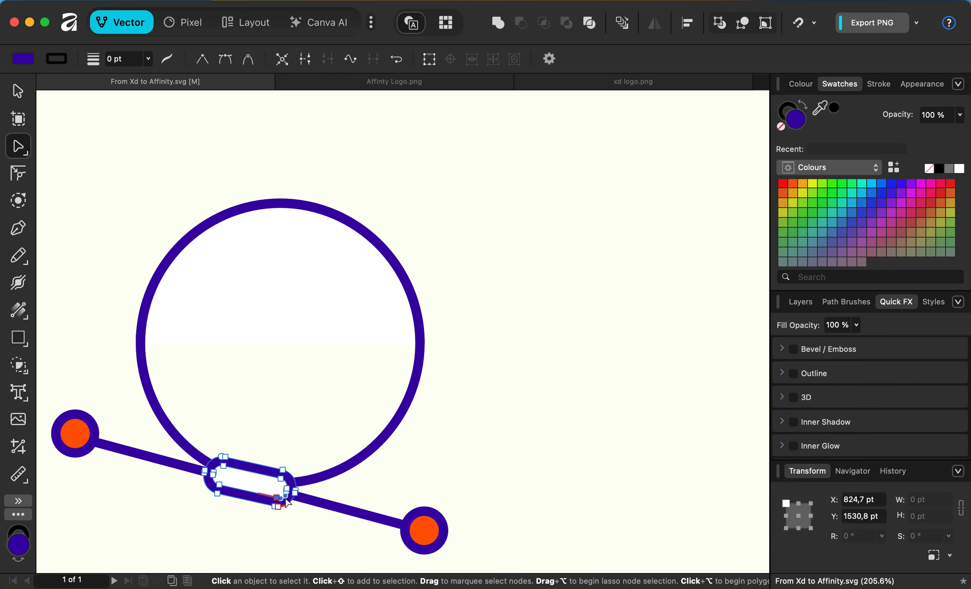
mouse_move(290, 498)
left_mouse_down()
mouse_move(315, 526)
mouse_move(287, 506)
mouse_move(297, 510)
left_mouse_up()
key("super+z")
scroll(419, 450, "down", 6)
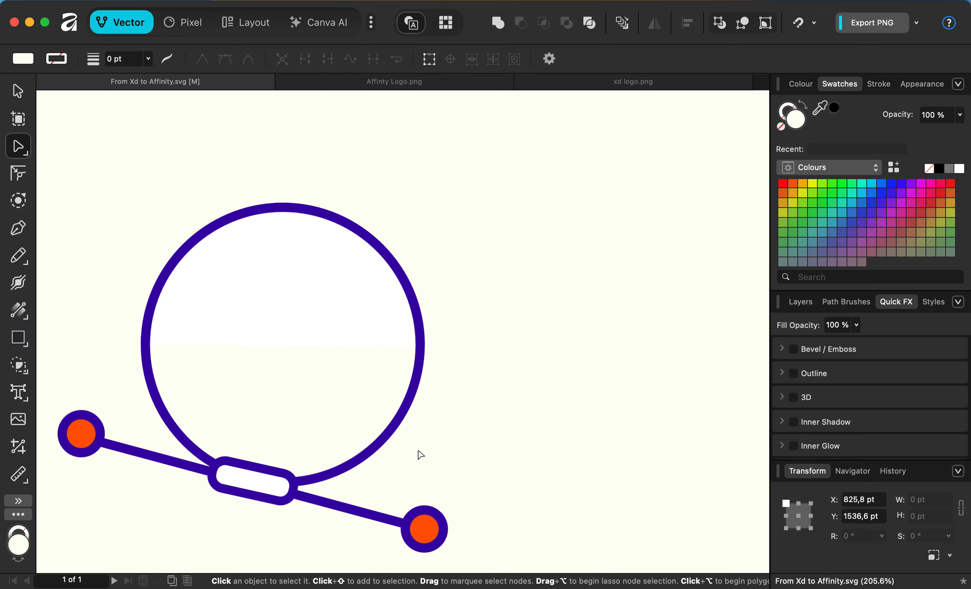
left_click(418, 448)
scroll(416, 450, "down", 1)
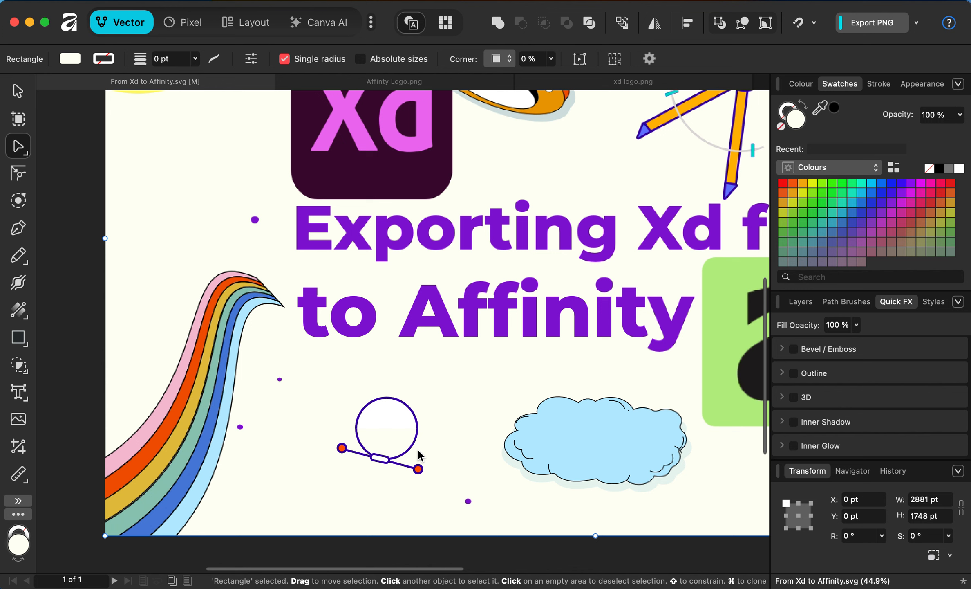
Try to adjust the curve handle of a node on the cloud's upper outline, and undo it.
left_click(544, 435)
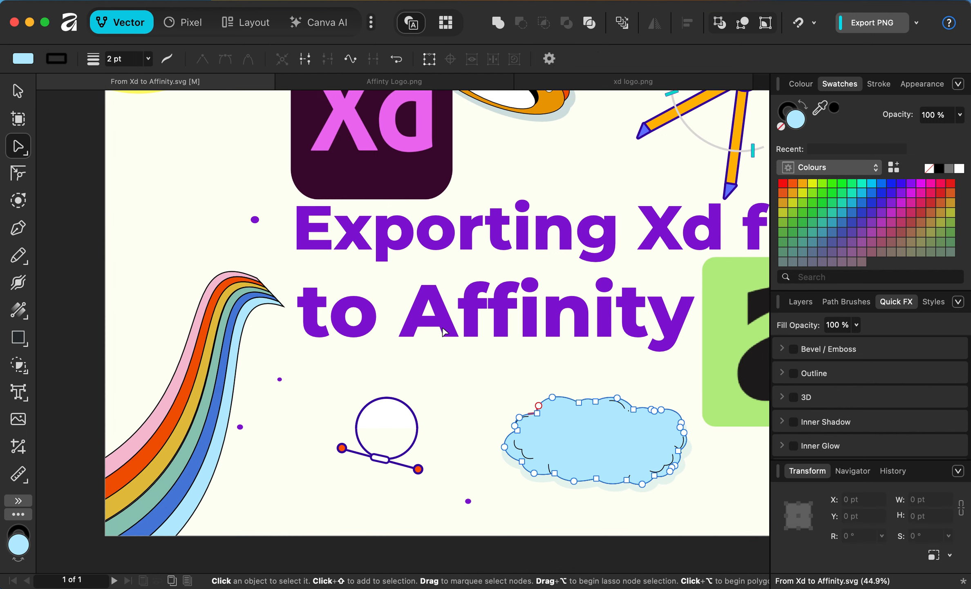
scroll(511, 391, "right", 5)
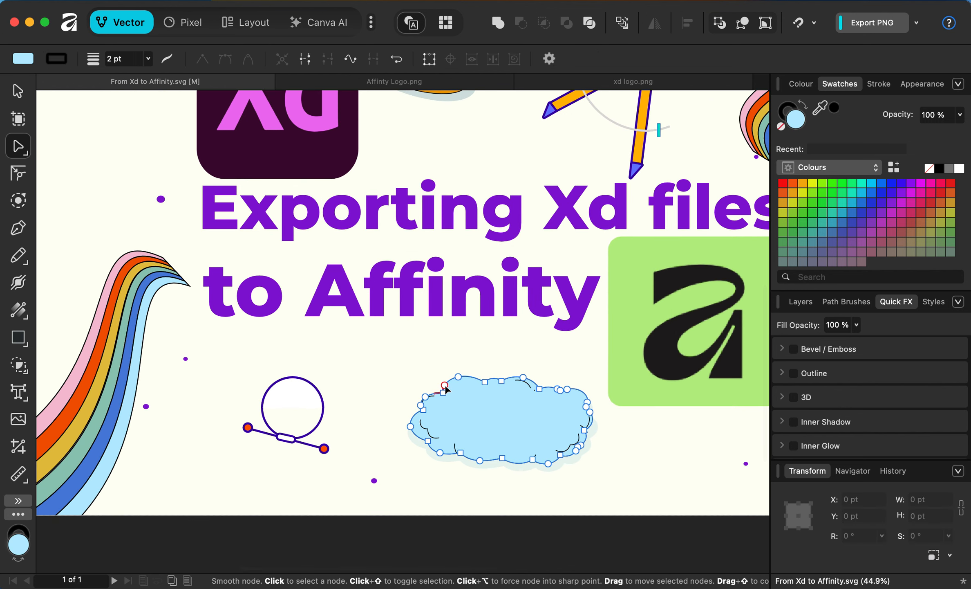
left_click(445, 387)
scroll(446, 388, "up", 5)
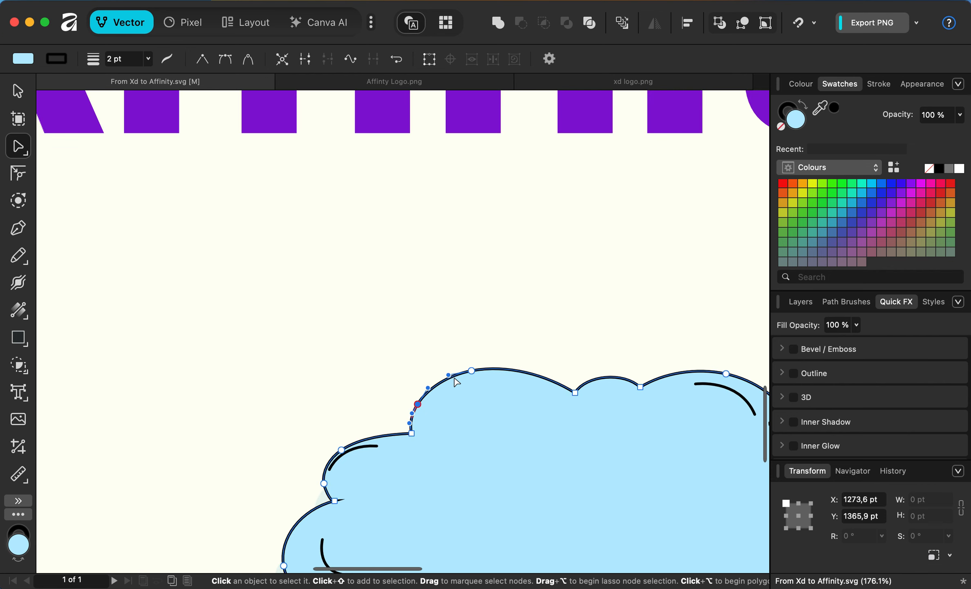
left_click_drag(430, 390, 431, 361)
key("super+z")
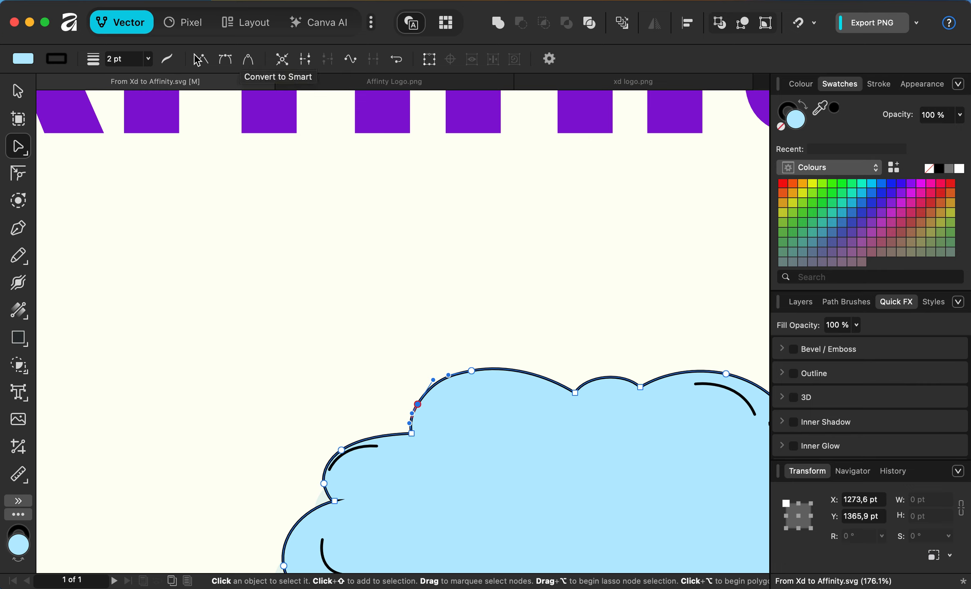
scroll(327, 337, "down", 10)
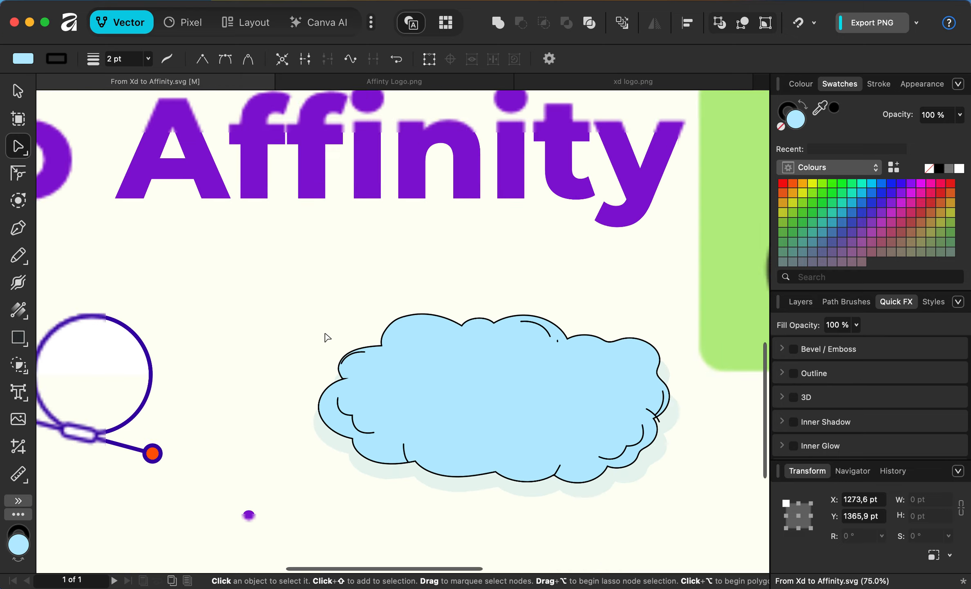
scroll(326, 338, "left", 3)
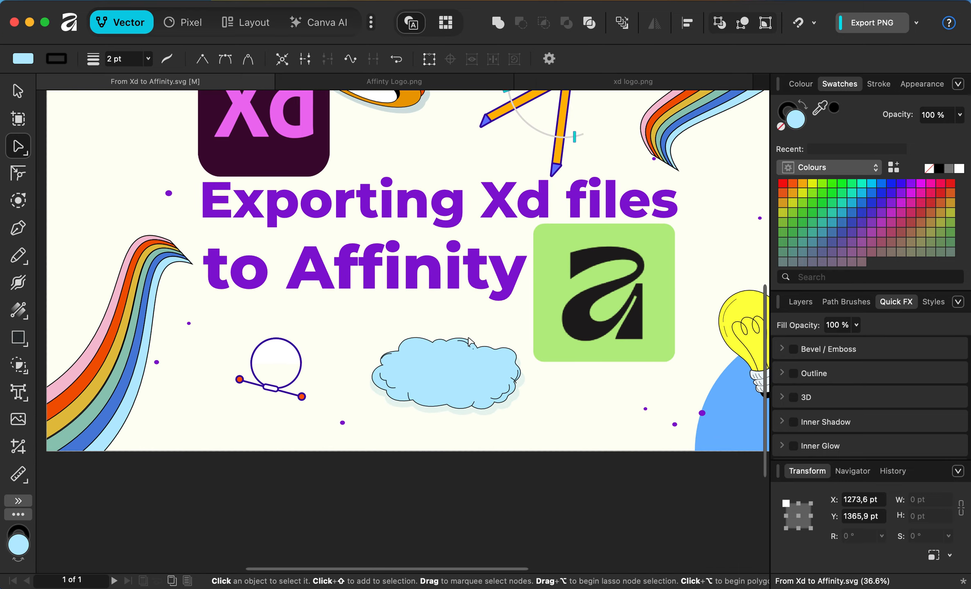
Fill the yellow glass of the light bulb with magenta and make its stroke colour active.
scroll(471, 342, "right", 3)
left_click(691, 315)
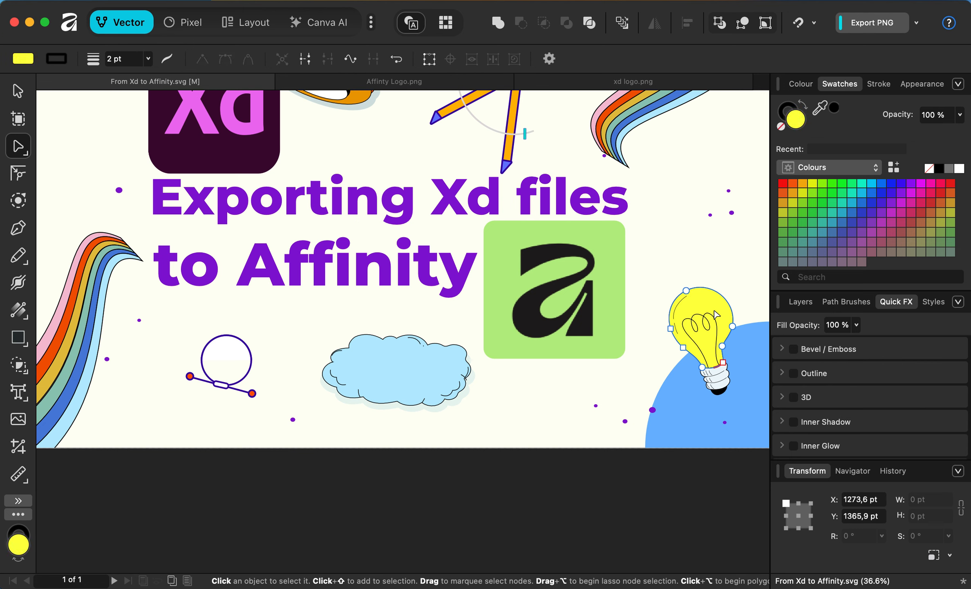
key("v")
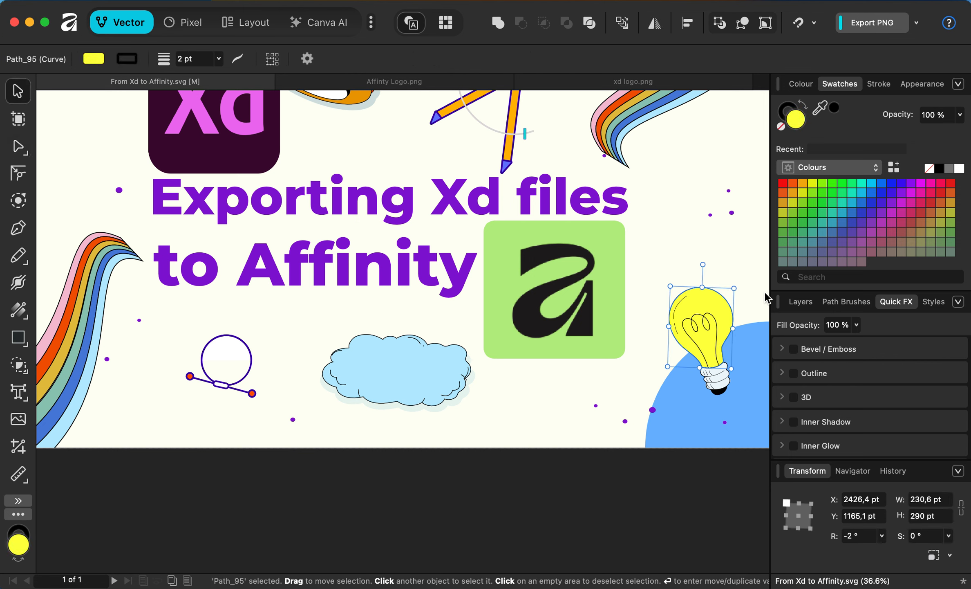
left_click(919, 183)
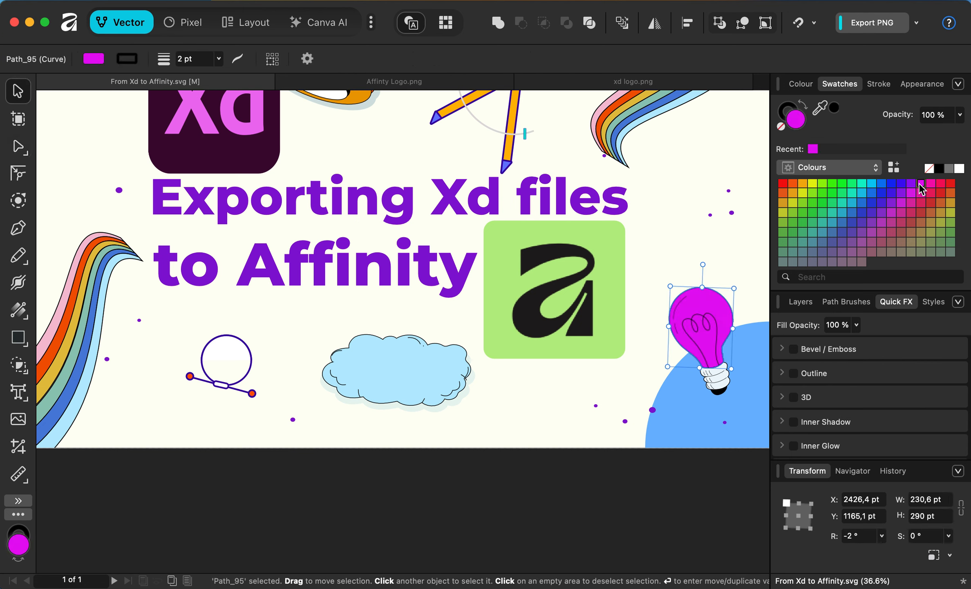
left_click(781, 112)
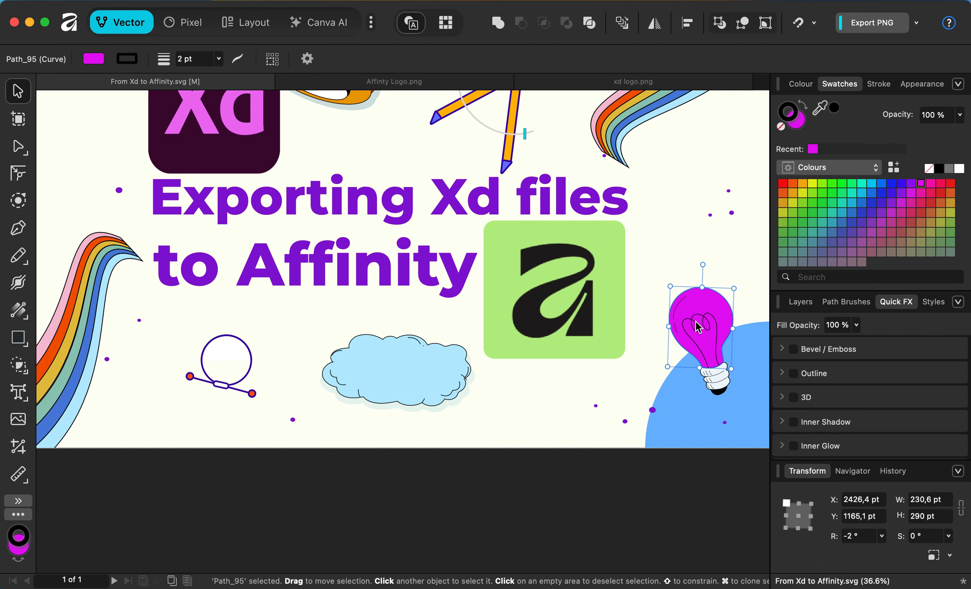